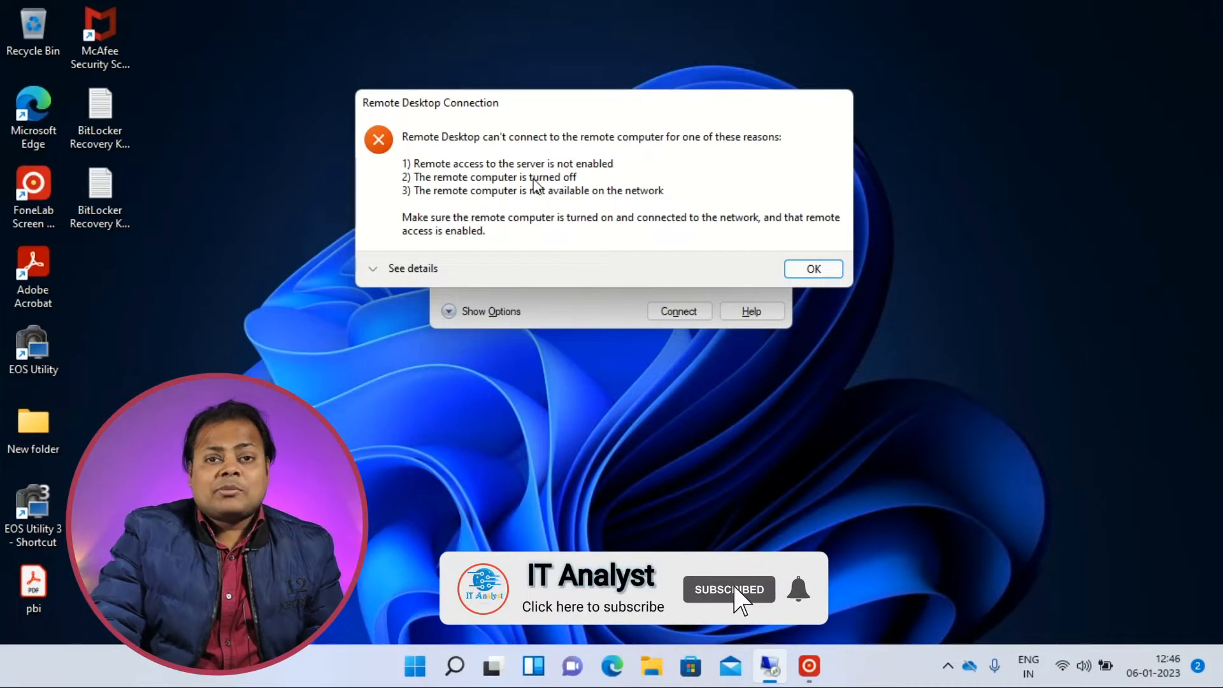
Dismiss the connection error, close Remote Desktop Connection, and open a Command Prompt.
{"action": "left_click", "coordinate": [809, 272]}
{"action": "left_click", "coordinate": [766, 117]}
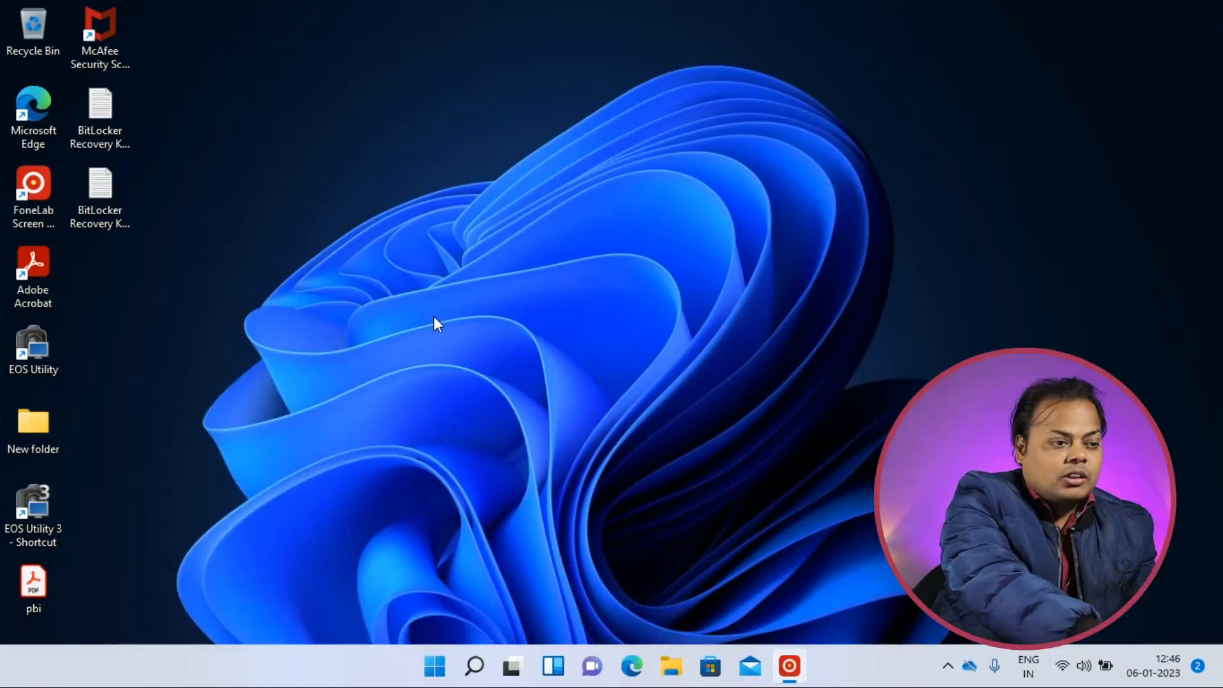
{"action": "key", "text": "super+r"}
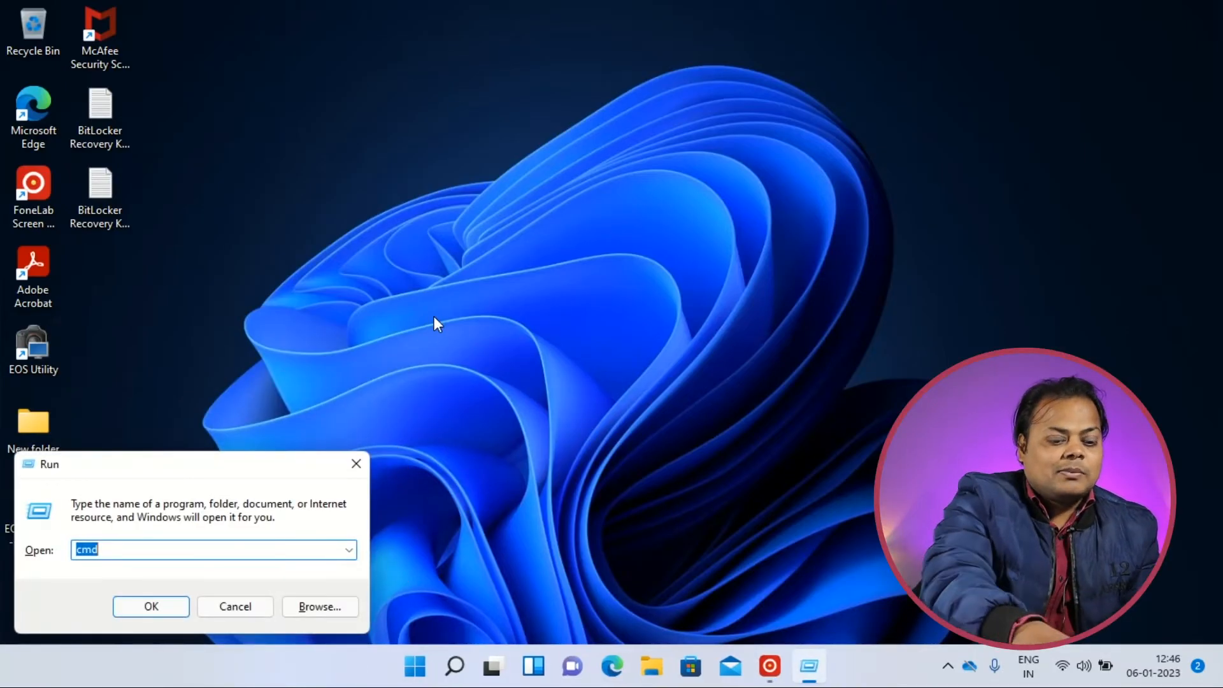
{"action": "type", "text": "cmd"}
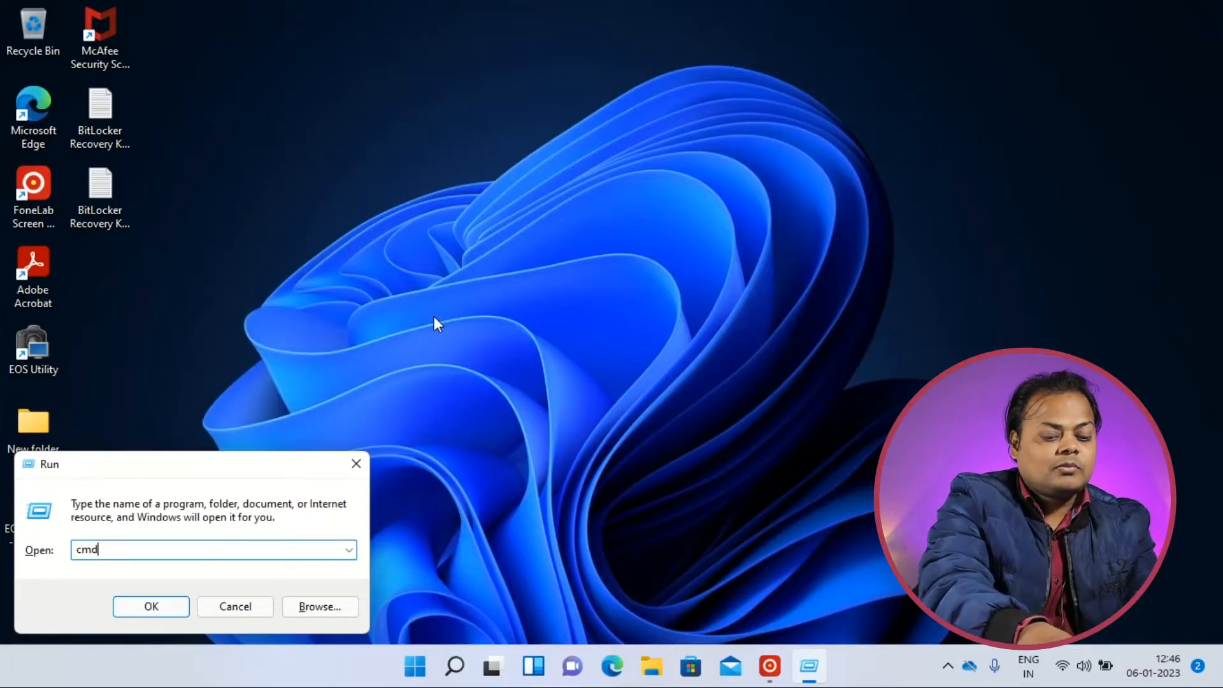
{"action": "key", "text": "Return"}
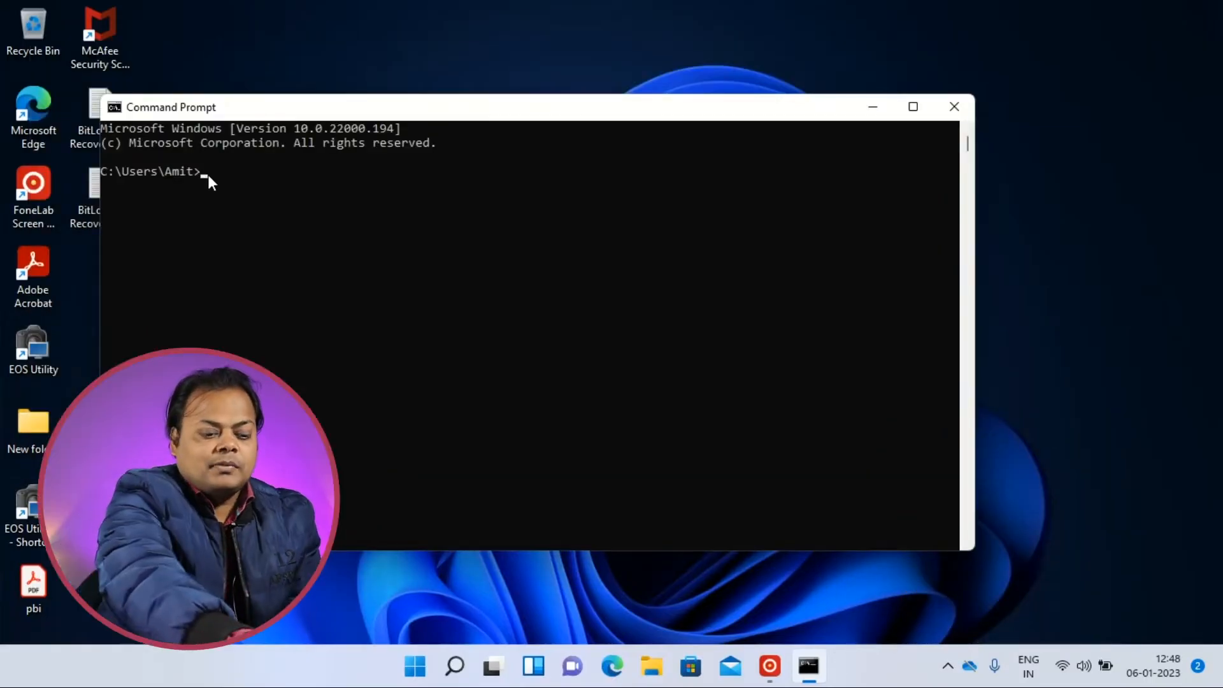
{"action": "type", "text": "www.goog"}
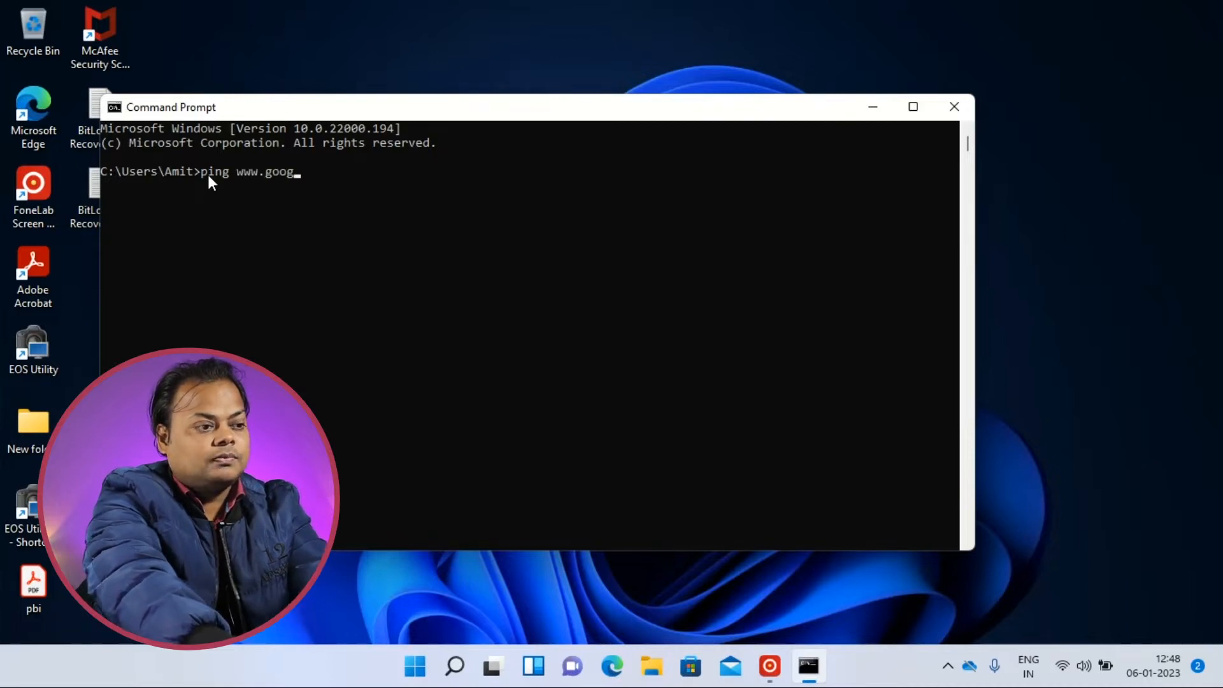
{"action": "type", "text": "le.com"}
{"action": "key", "text": "Return"}
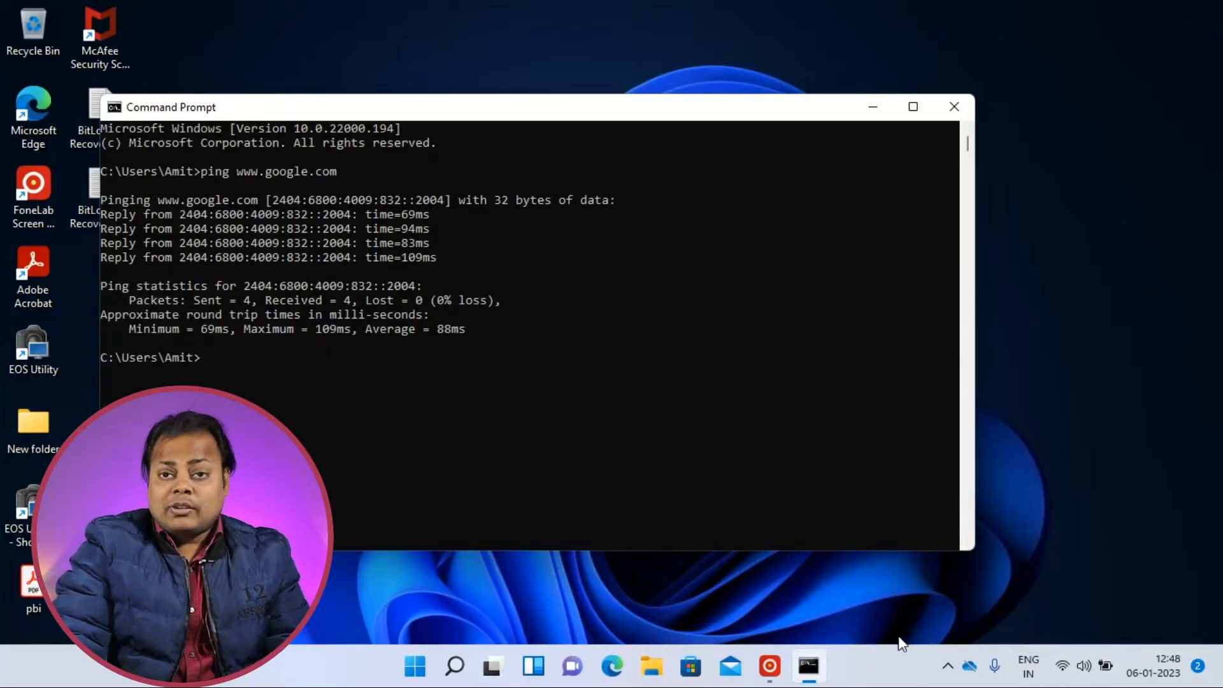
{"action": "left_click", "coordinate": [959, 113]}
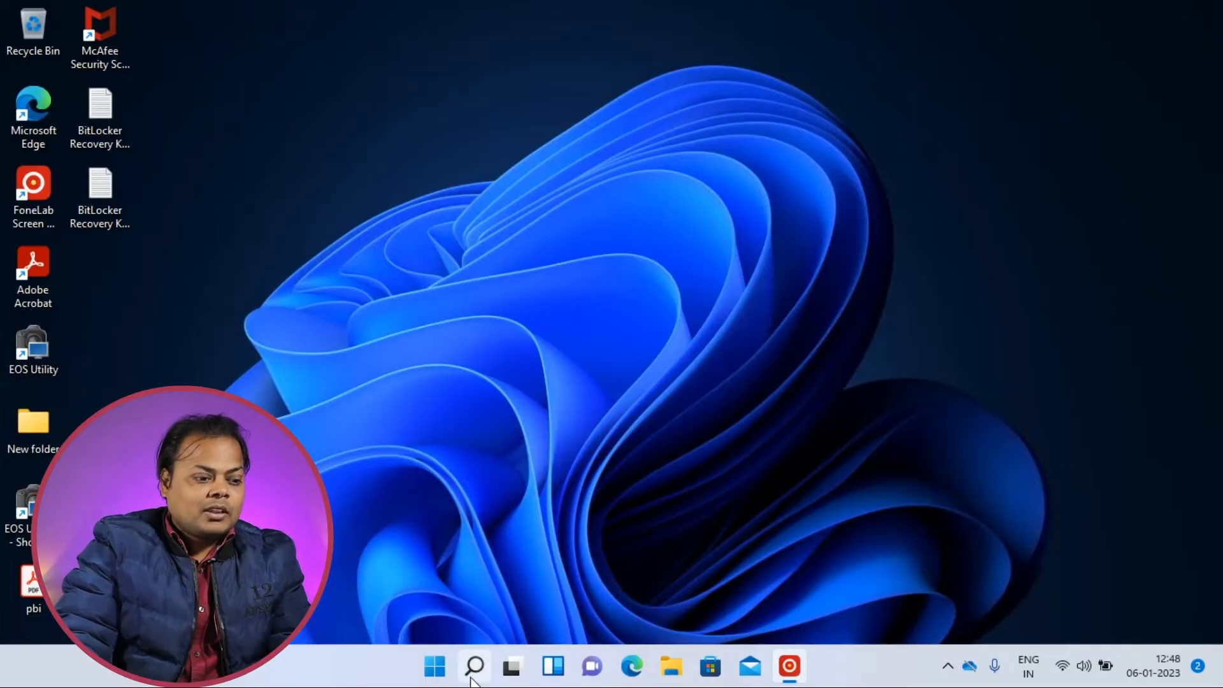
Open the remote access settings from System and Security in Control Panel.
{"action": "left_click", "coordinate": [434, 665]}
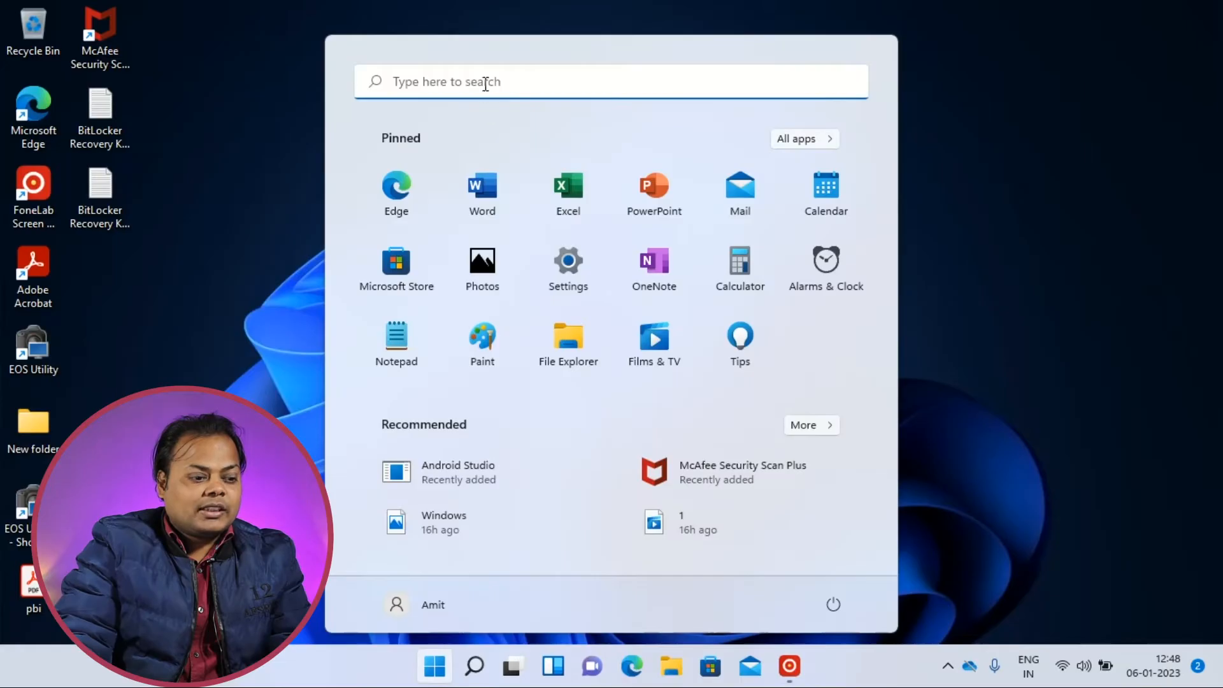
{"action": "type", "text": "con"}
{"action": "left_click", "coordinate": [560, 323]}
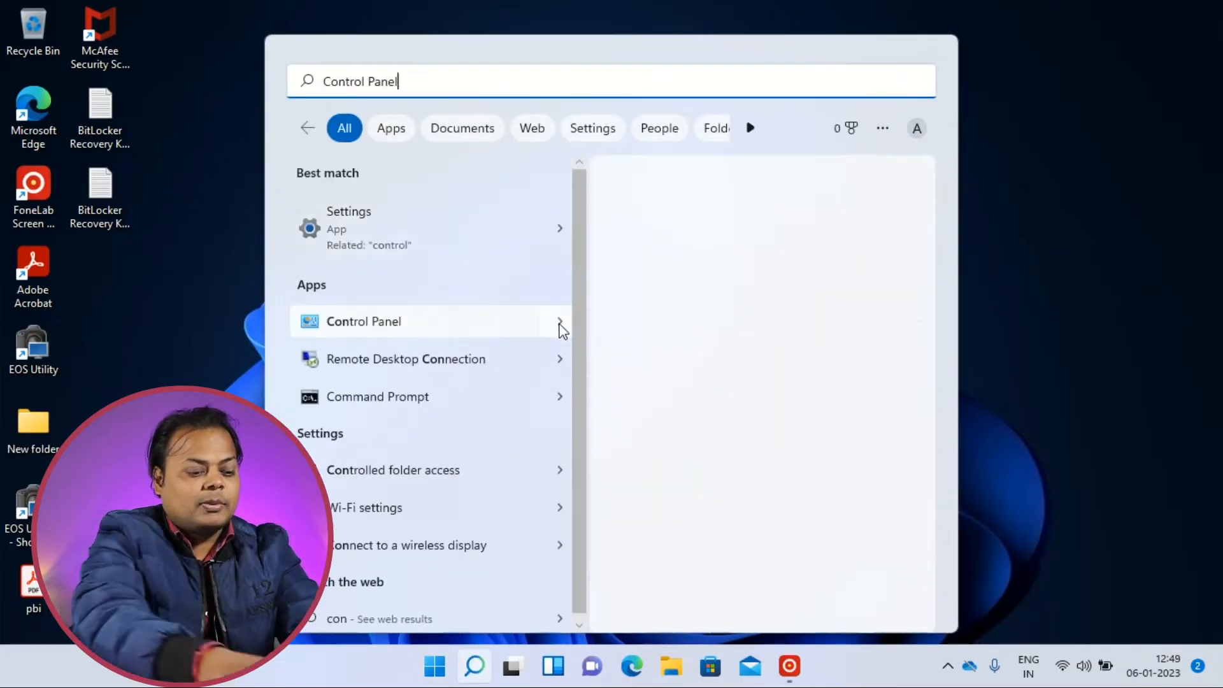
{"action": "left_click", "coordinate": [652, 347]}
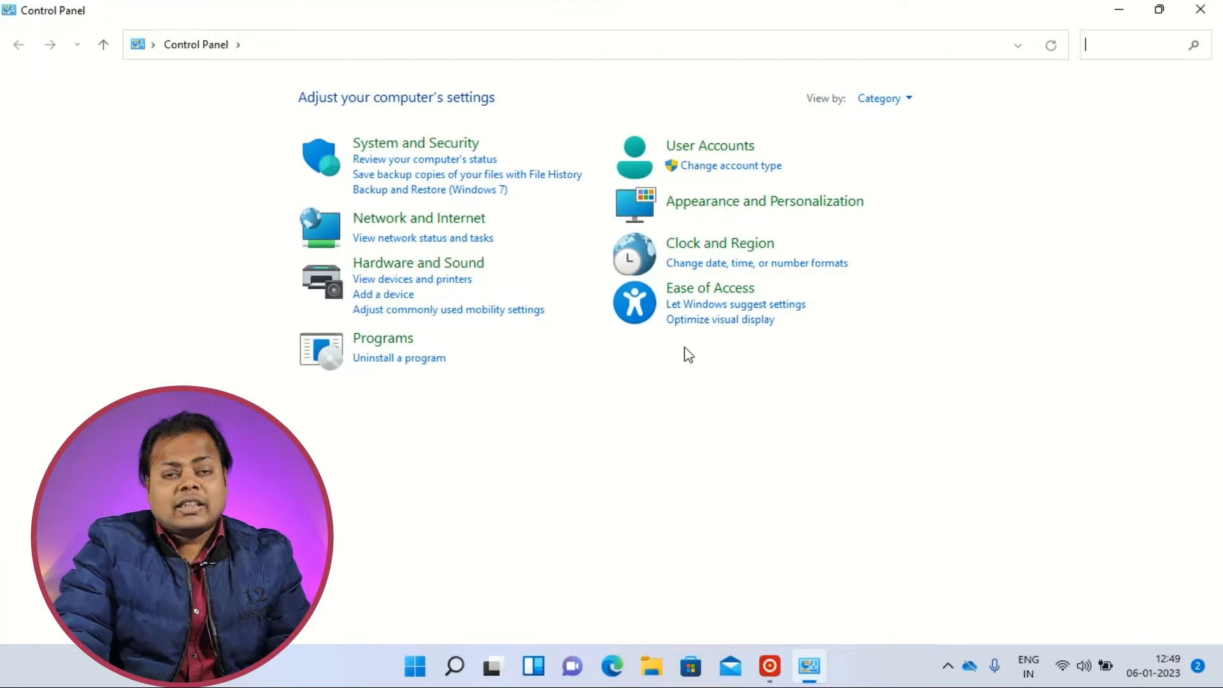
{"action": "left_click", "coordinate": [426, 152]}
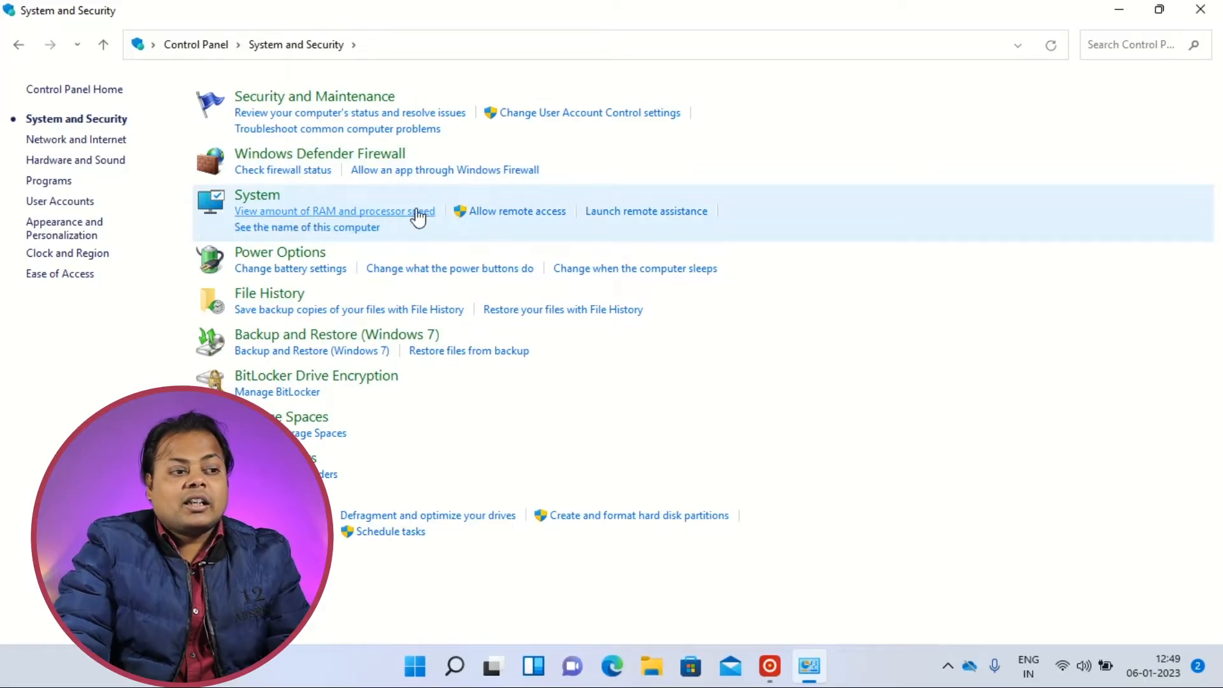
{"action": "left_click", "coordinate": [527, 215]}
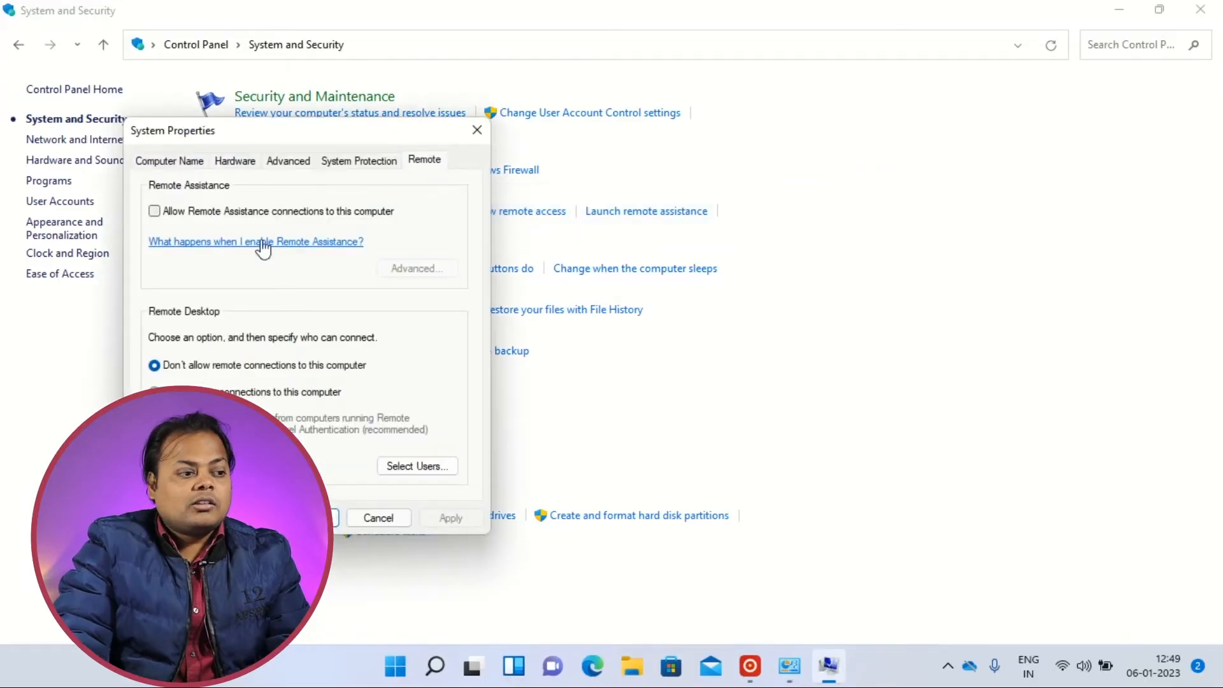
Allow Remote Assistance connections and remote desktop connections to this computer, and save the system properties.
{"action": "left_click_drag", "start_coordinate": [281, 131], "coordinate": [720, 96]}
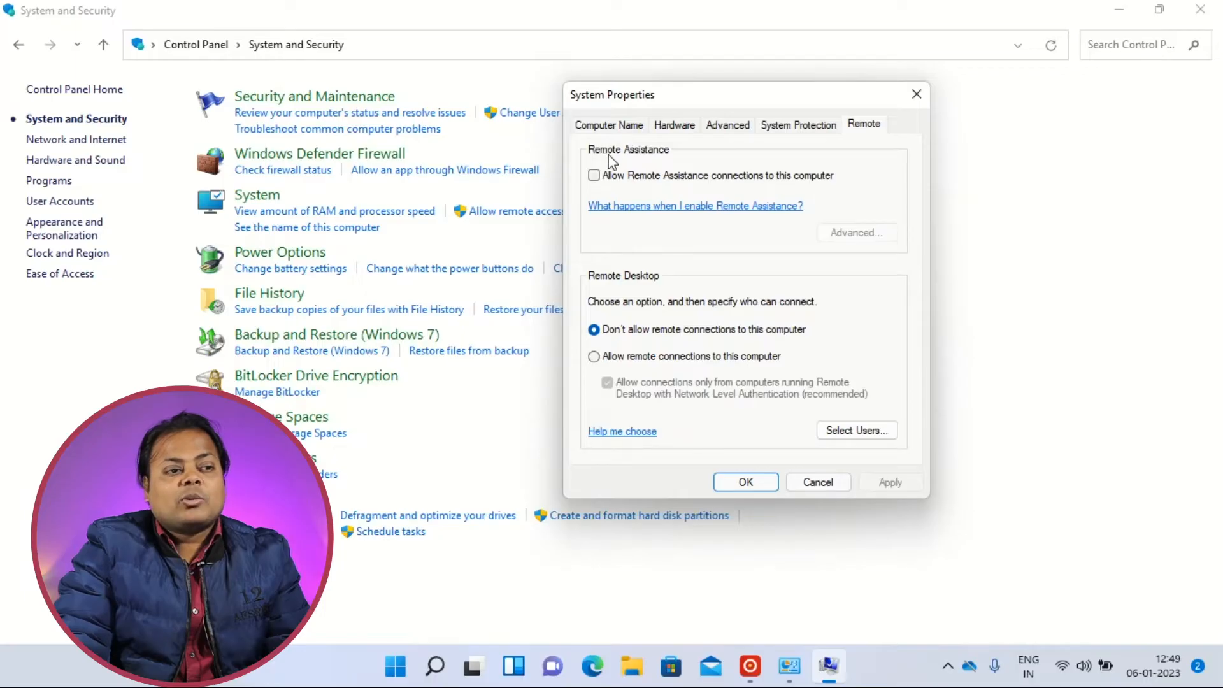
{"action": "left_click", "coordinate": [594, 175]}
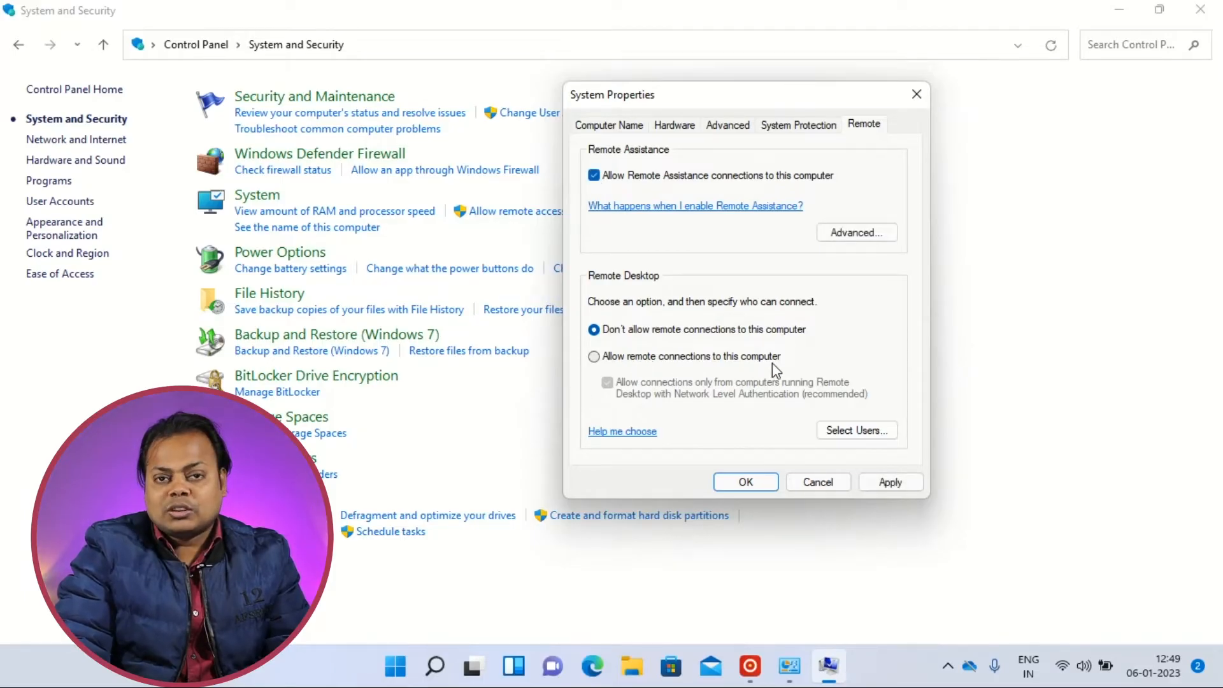
{"action": "left_click", "coordinate": [593, 357]}
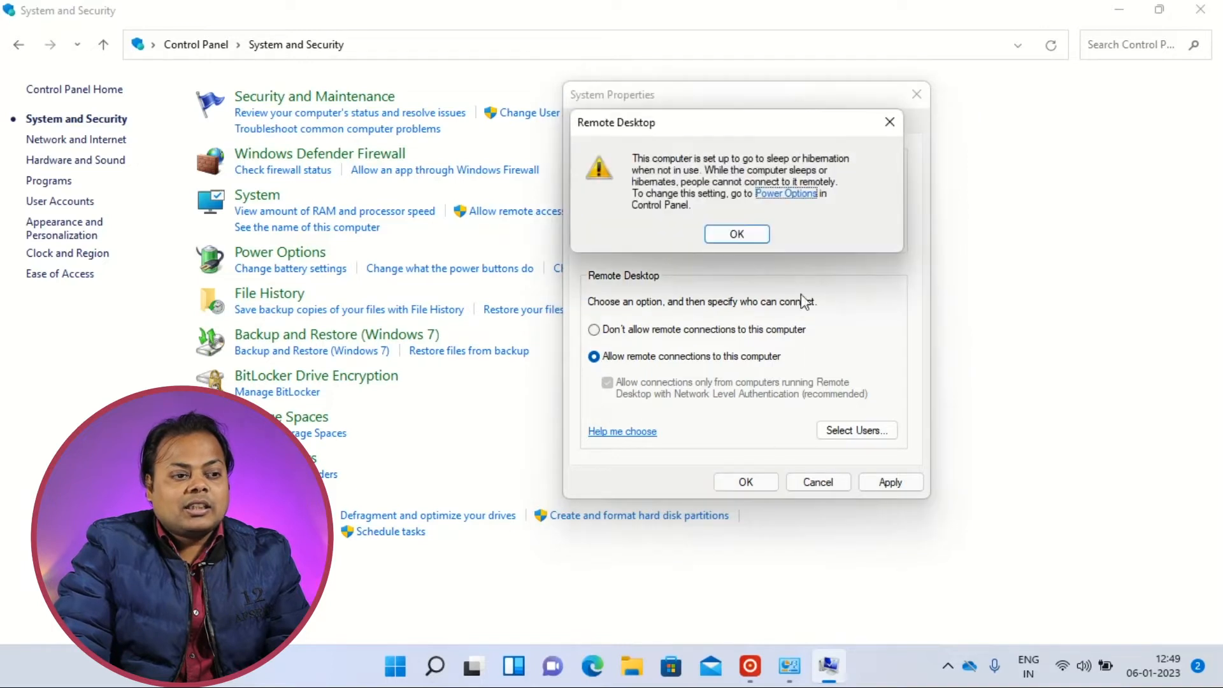
{"action": "key", "text": "Return"}
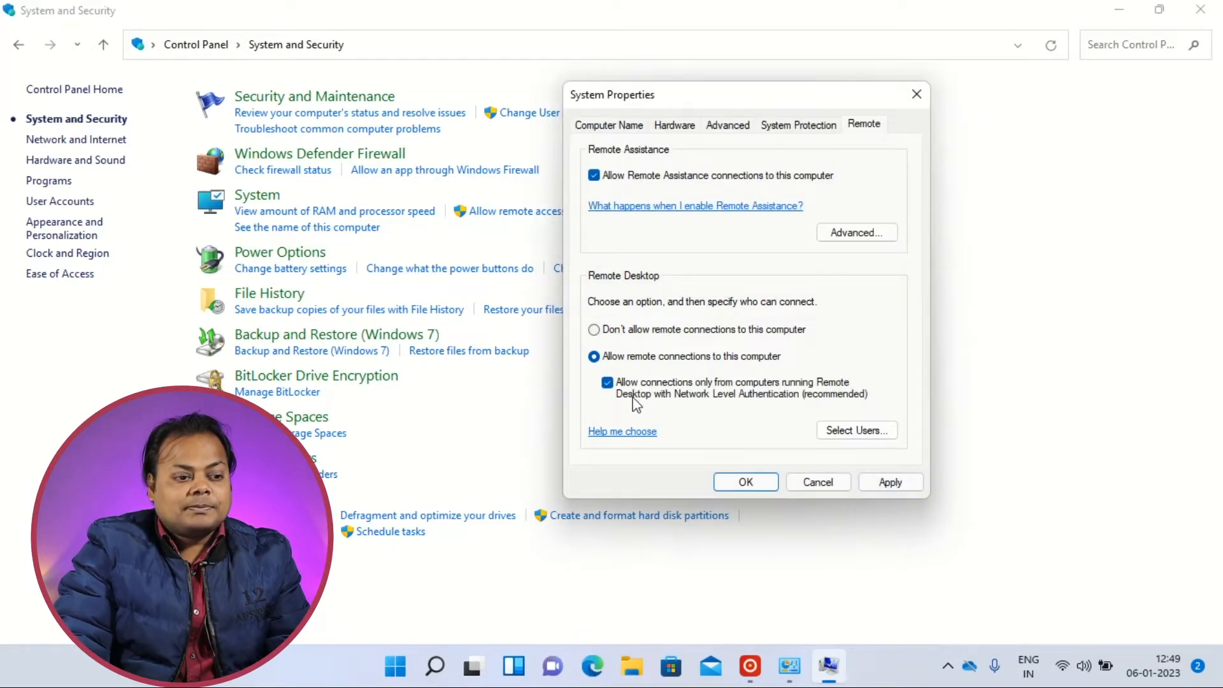
{"action": "left_click", "coordinate": [745, 481]}
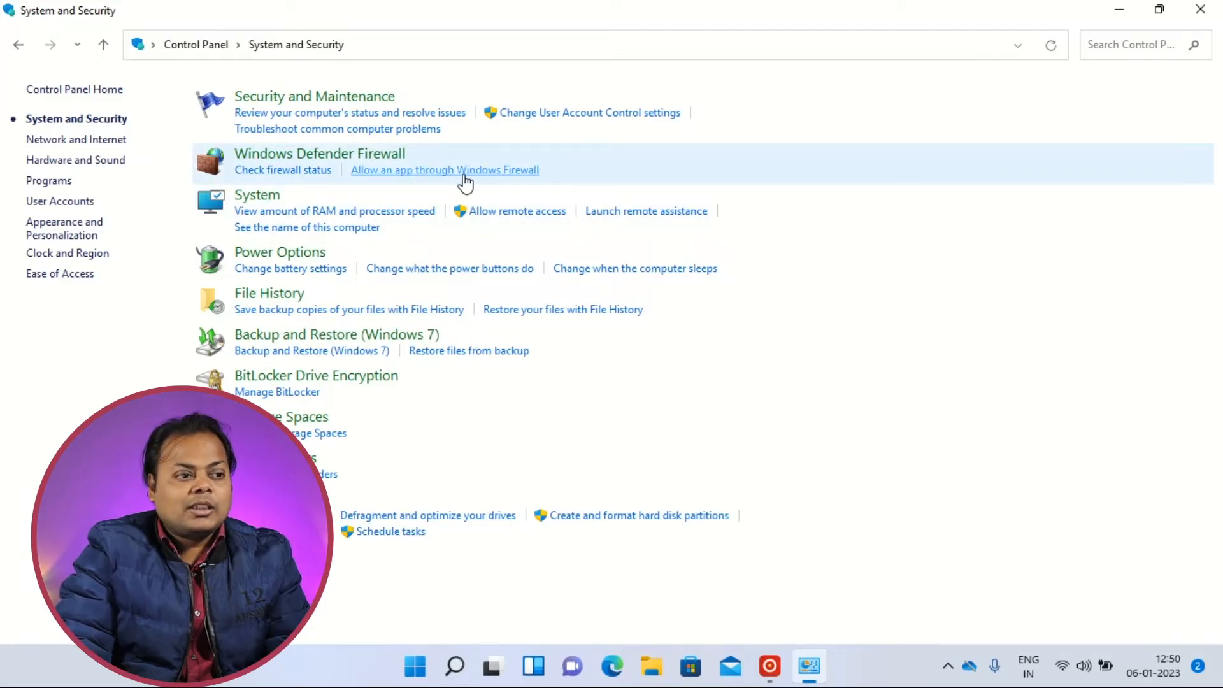
Check whether Remote Assistance and Remote Desktop are allowed through Windows Defender Firewall, and close Control Panel.
{"action": "left_click", "coordinate": [464, 170]}
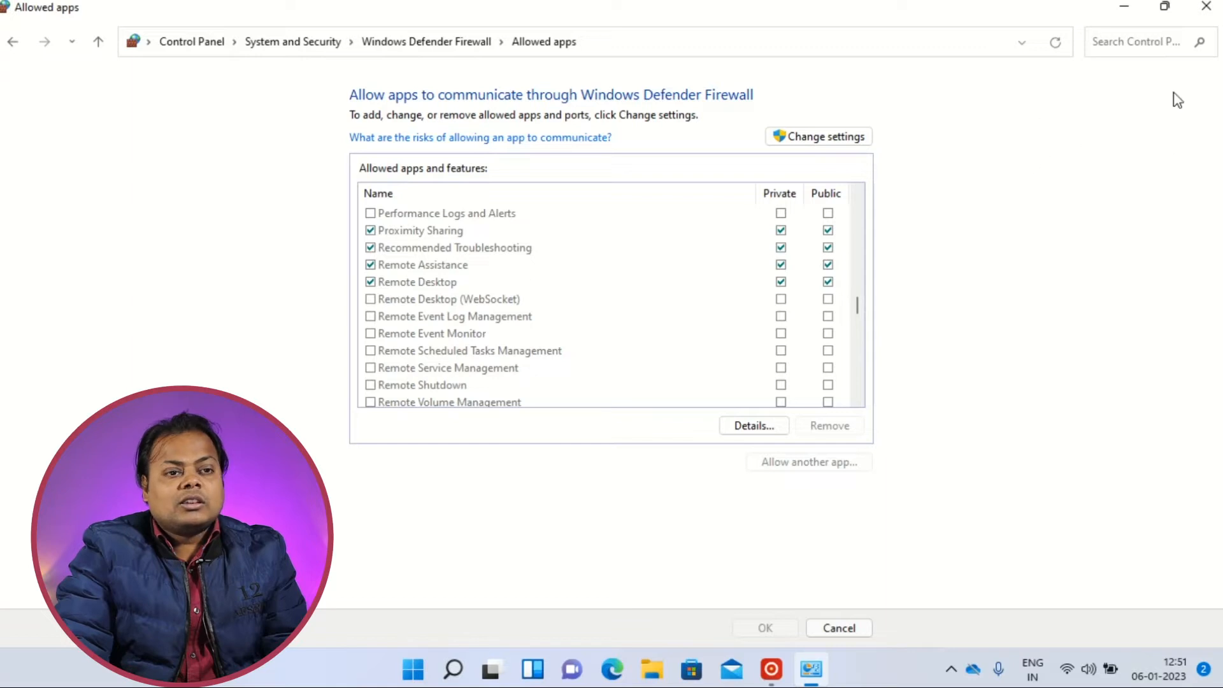
{"action": "left_click", "coordinate": [1208, 9]}
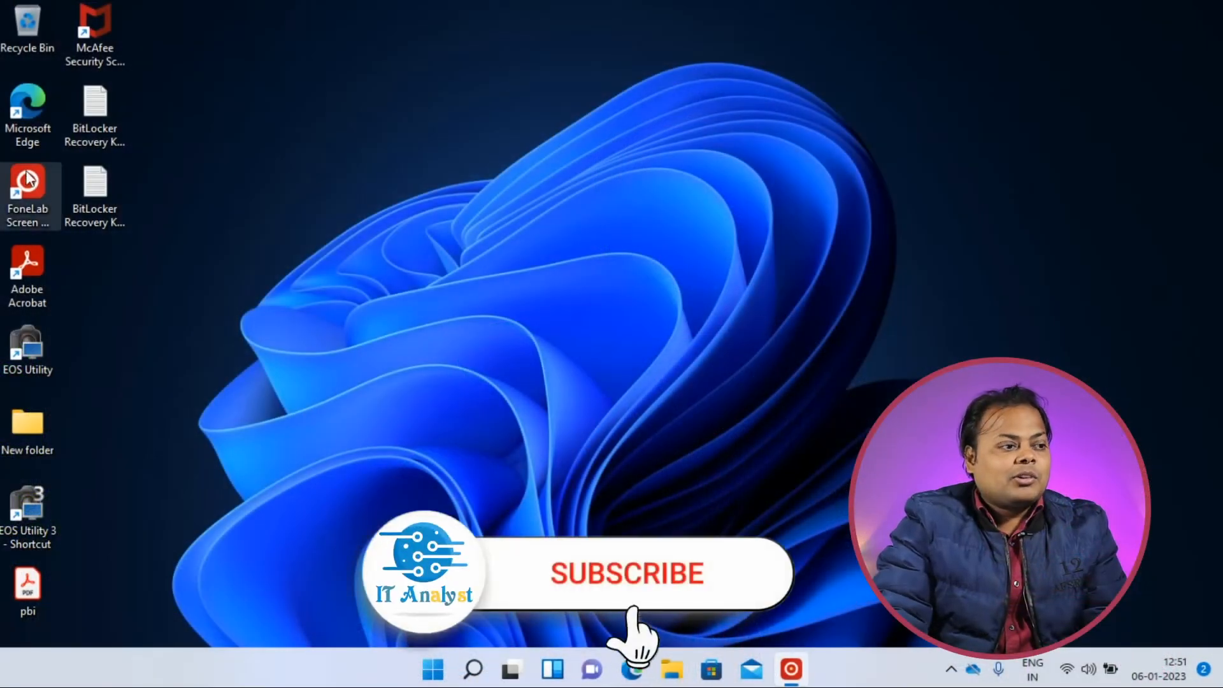
Switch to Microsoft Edge, search for "portal azure" and open the Microsoft Azure portal from the results.
{"action": "double_click", "coordinate": [26, 115]}
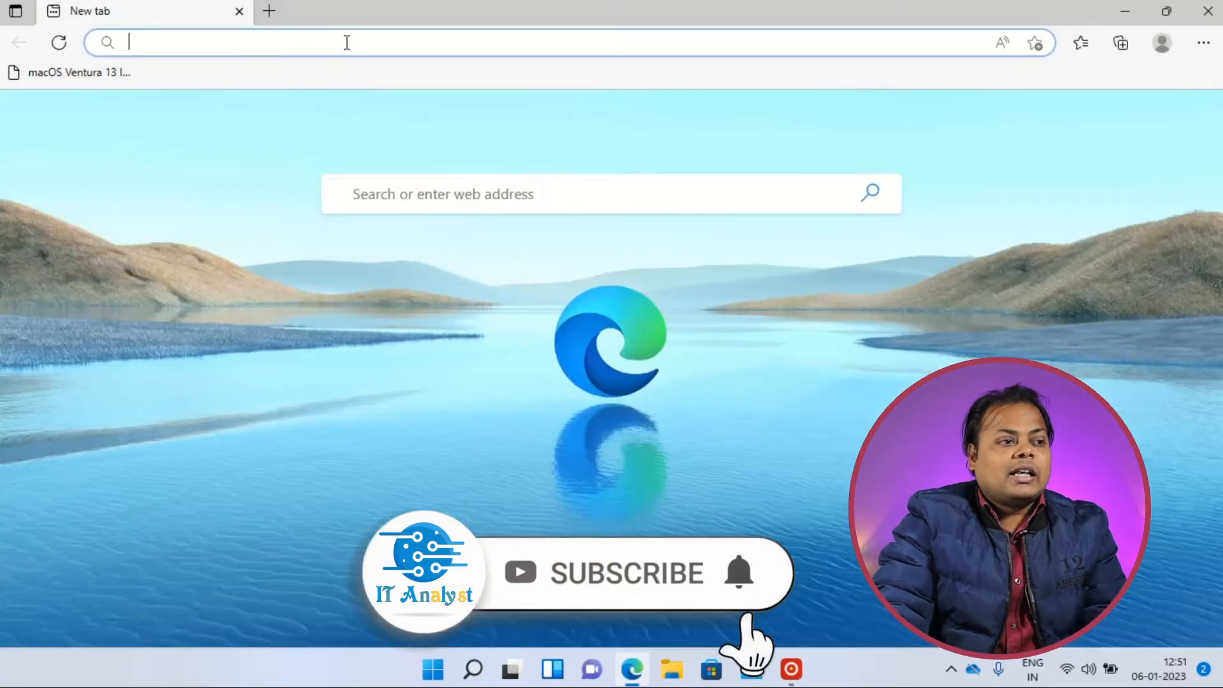
{"action": "type", "text": "portal azure"}
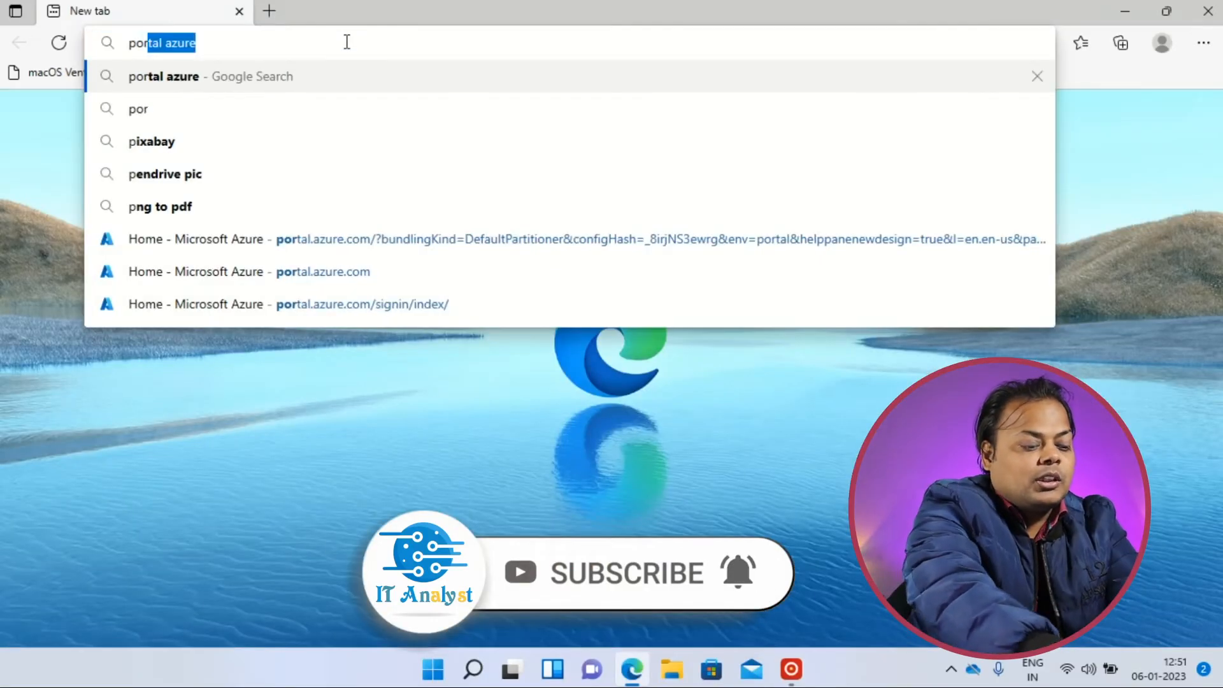
{"action": "key", "text": "End"}
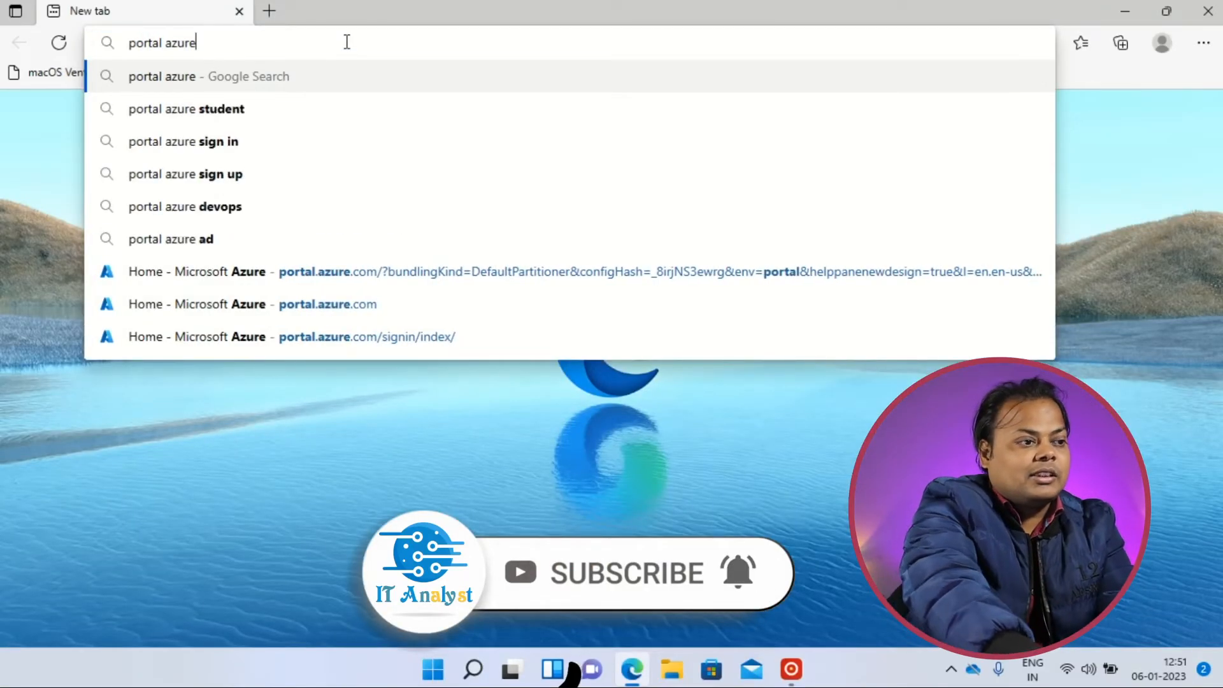
{"action": "key", "text": "Return"}
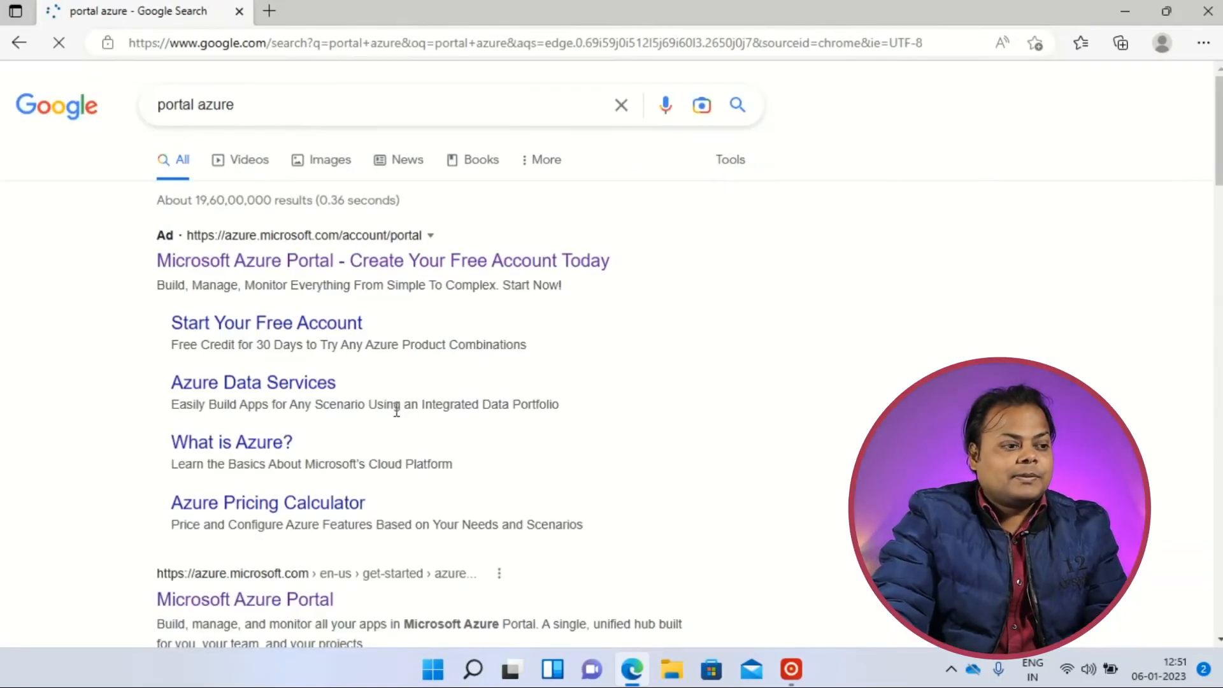
{"action": "scroll", "coordinate": [399, 401], "scroll_direction": "down", "scroll_amount": 3}
{"action": "scroll", "coordinate": [335, 408], "scroll_direction": "down", "scroll_amount": 2}
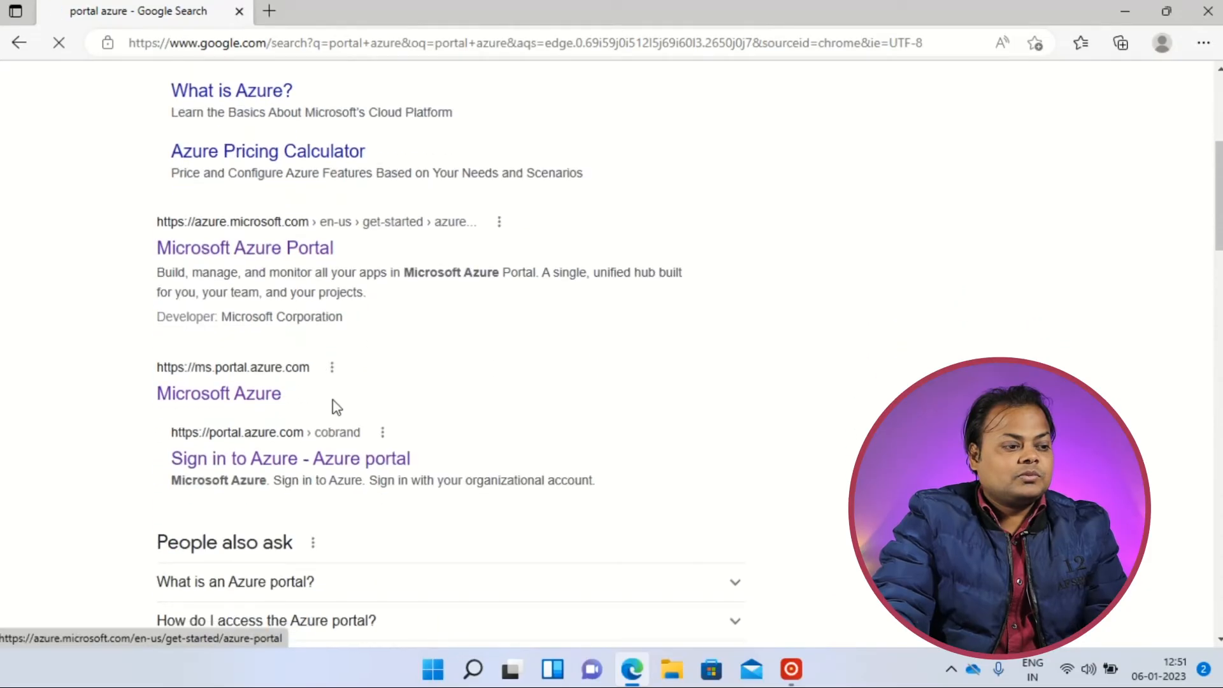
{"action": "left_click", "coordinate": [221, 402]}
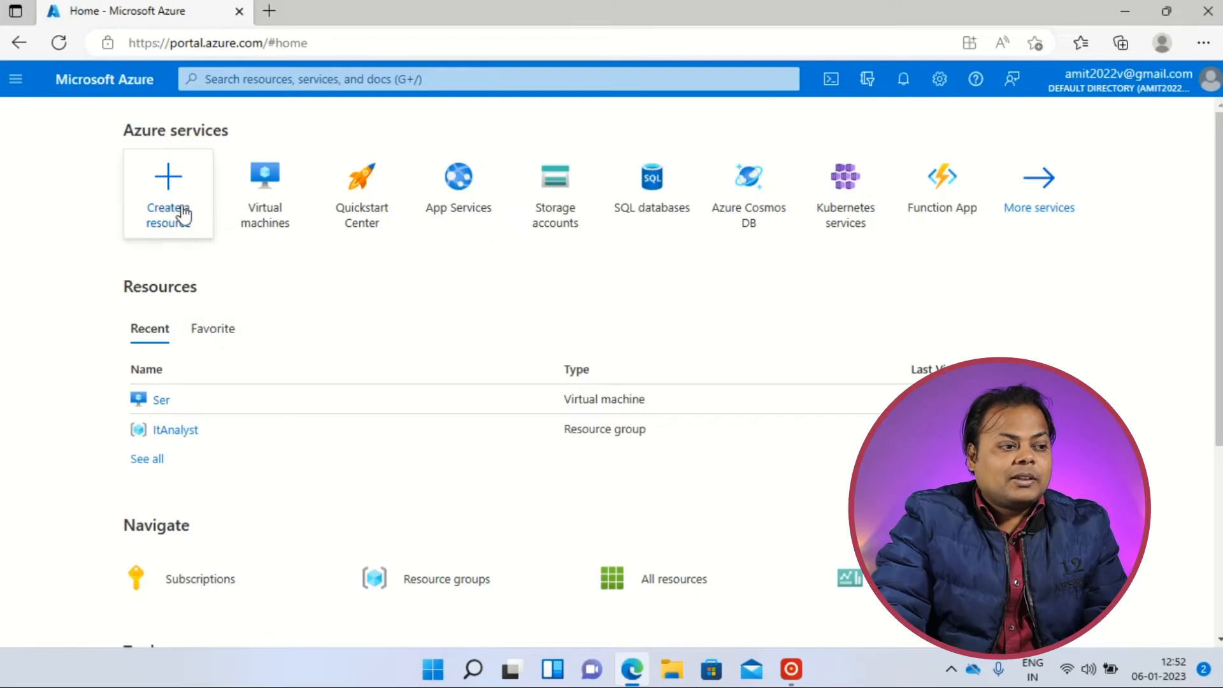
Start the Ser virtual machine and copy its public IP address.
{"action": "left_click", "coordinate": [161, 400]}
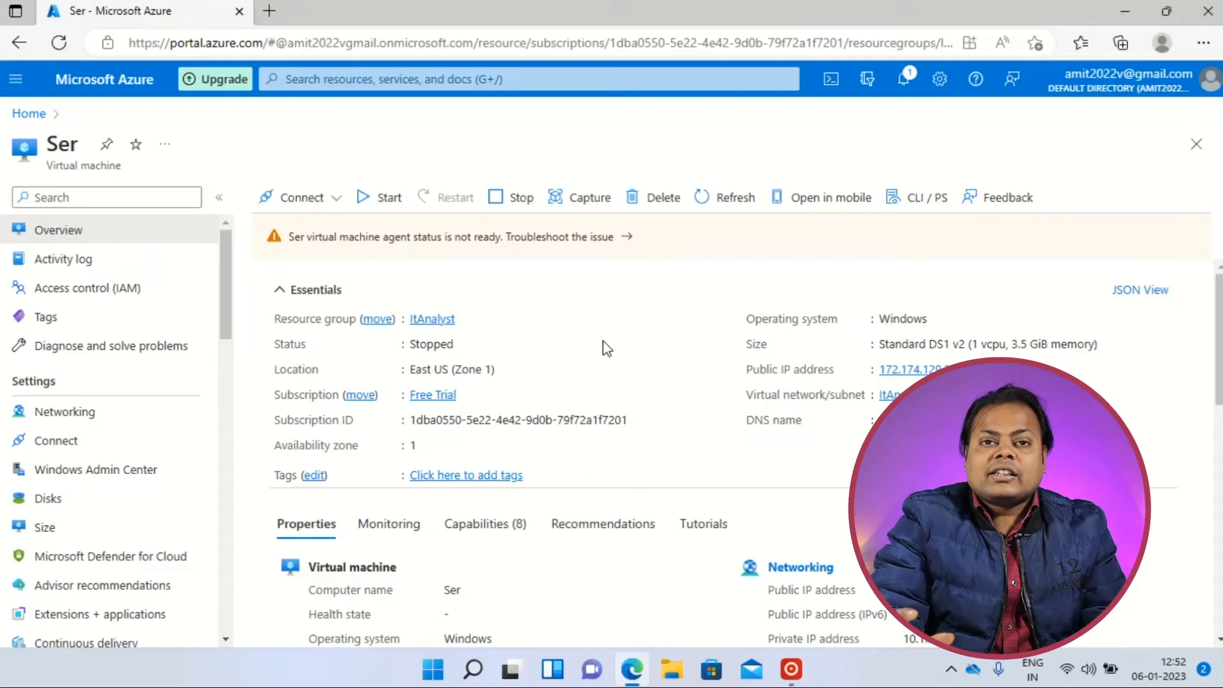
{"action": "left_click", "coordinate": [366, 203]}
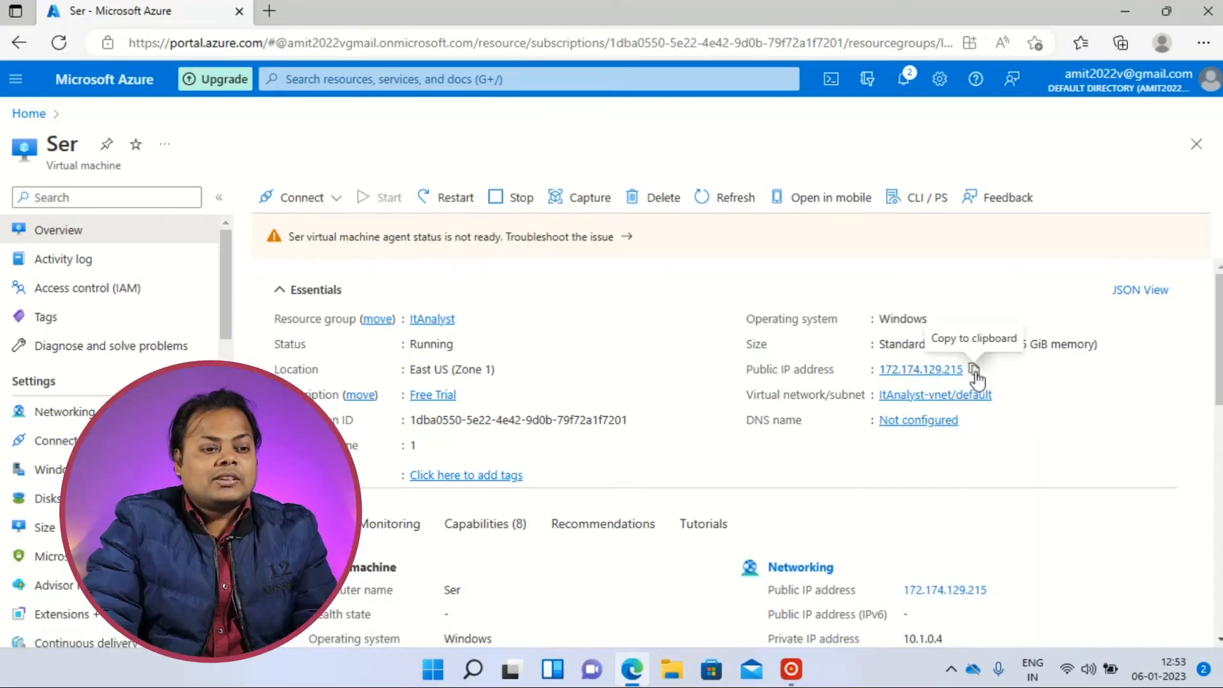
{"action": "left_click", "coordinate": [974, 369]}
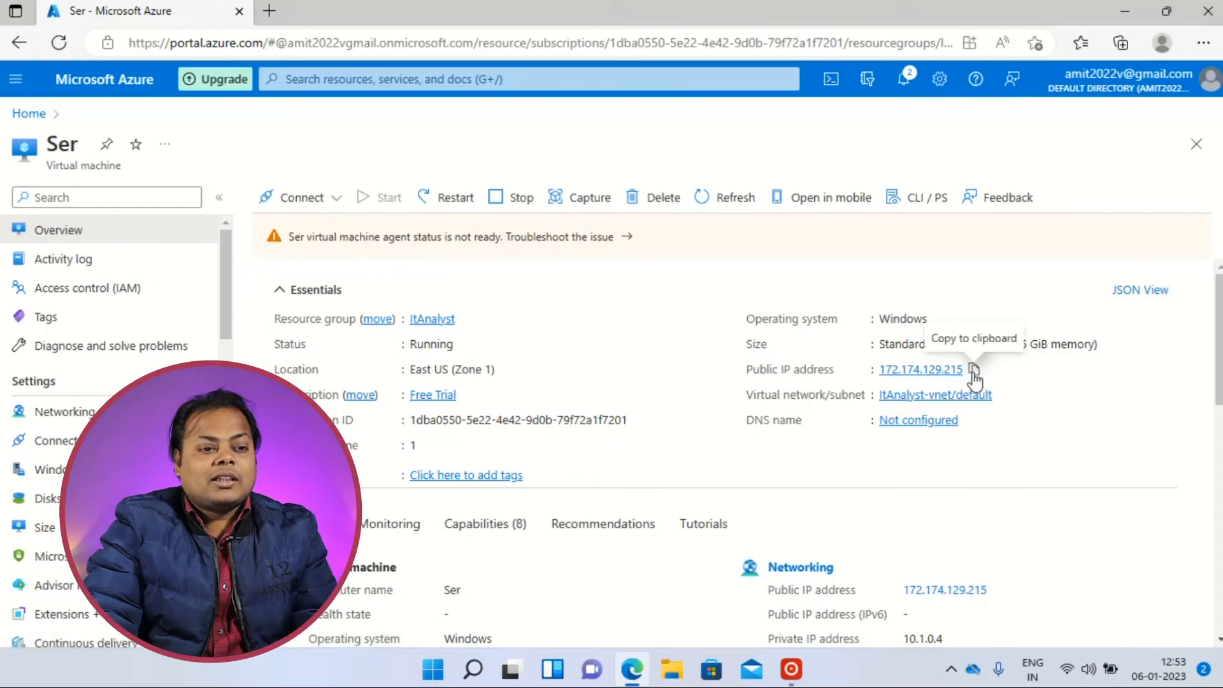
{"action": "left_click", "coordinate": [974, 370]}
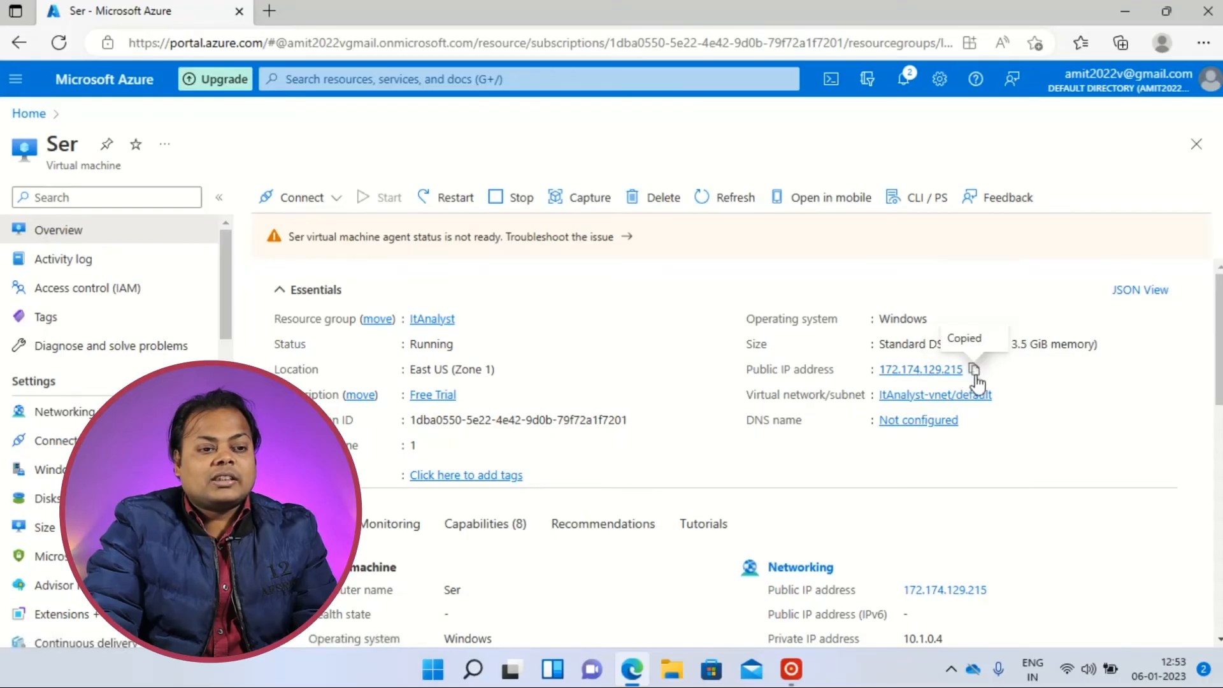
{"action": "left_click", "coordinate": [1126, 13]}
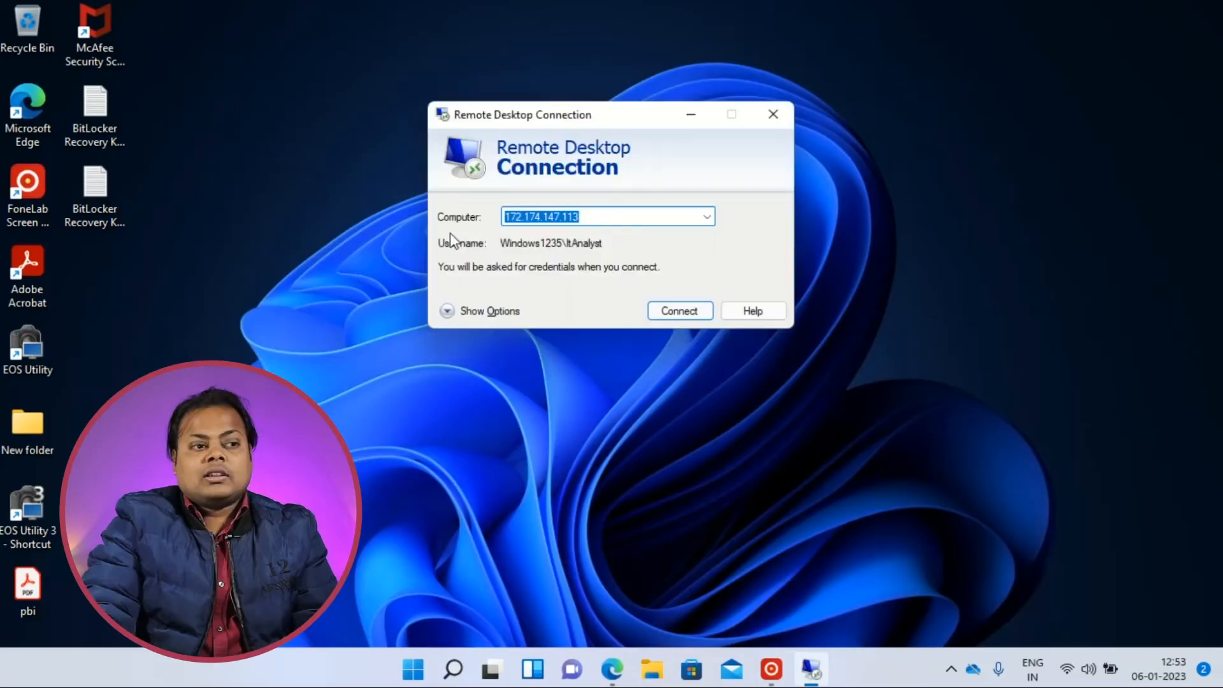
In Remote Desktop Connection, replace the computer address with the copied IP 172.174.129.215 and connect.
{"action": "left_click", "coordinate": [595, 213]}
{"action": "left_click_drag", "start_coordinate": [596, 212], "coordinate": [499, 213]}
{"action": "right_click", "coordinate": [524, 211]}
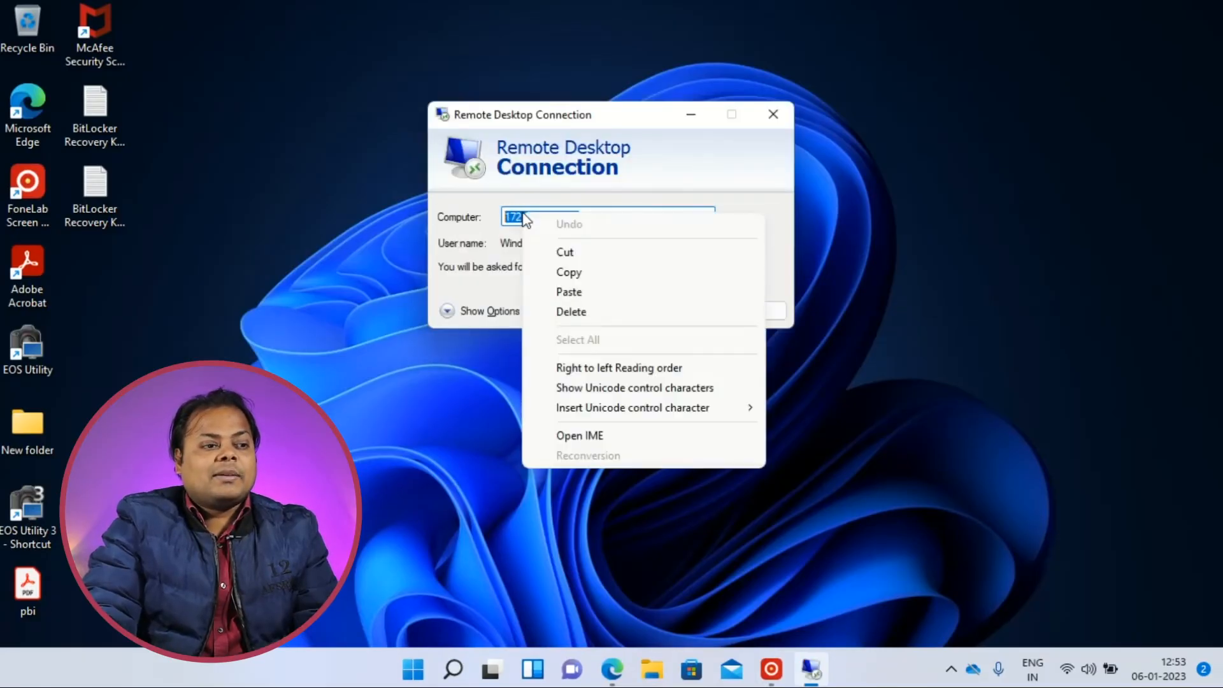
{"action": "left_click", "coordinate": [566, 291]}
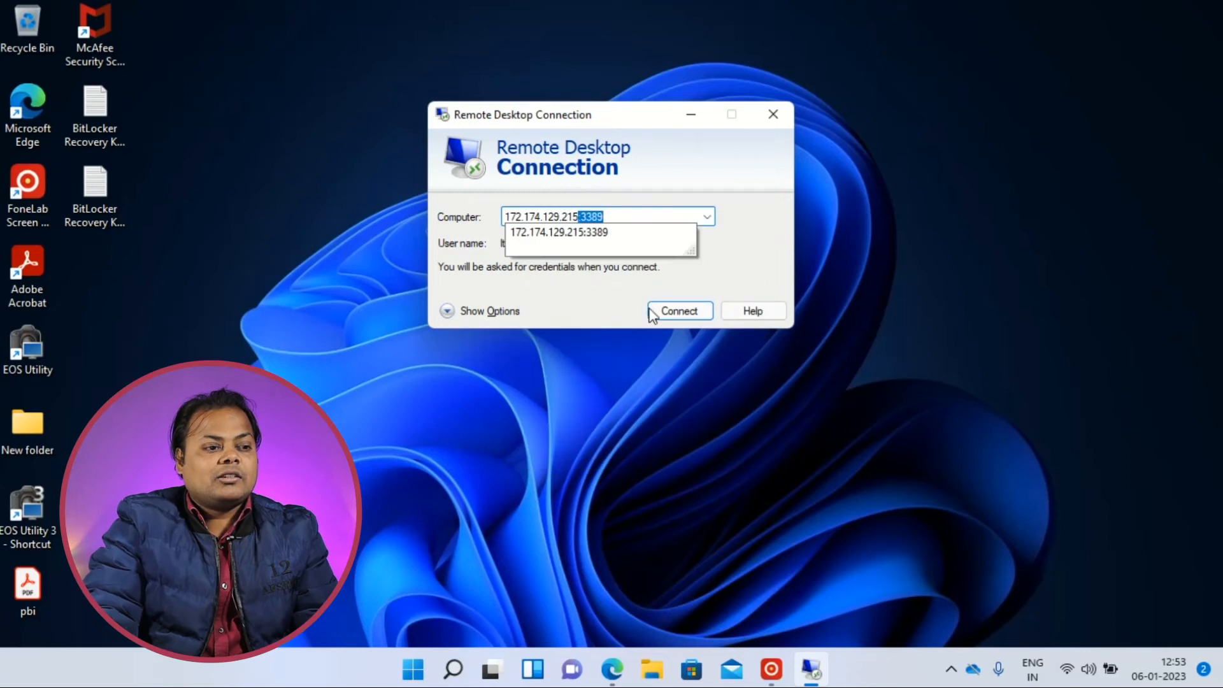
{"action": "left_click", "coordinate": [684, 314]}
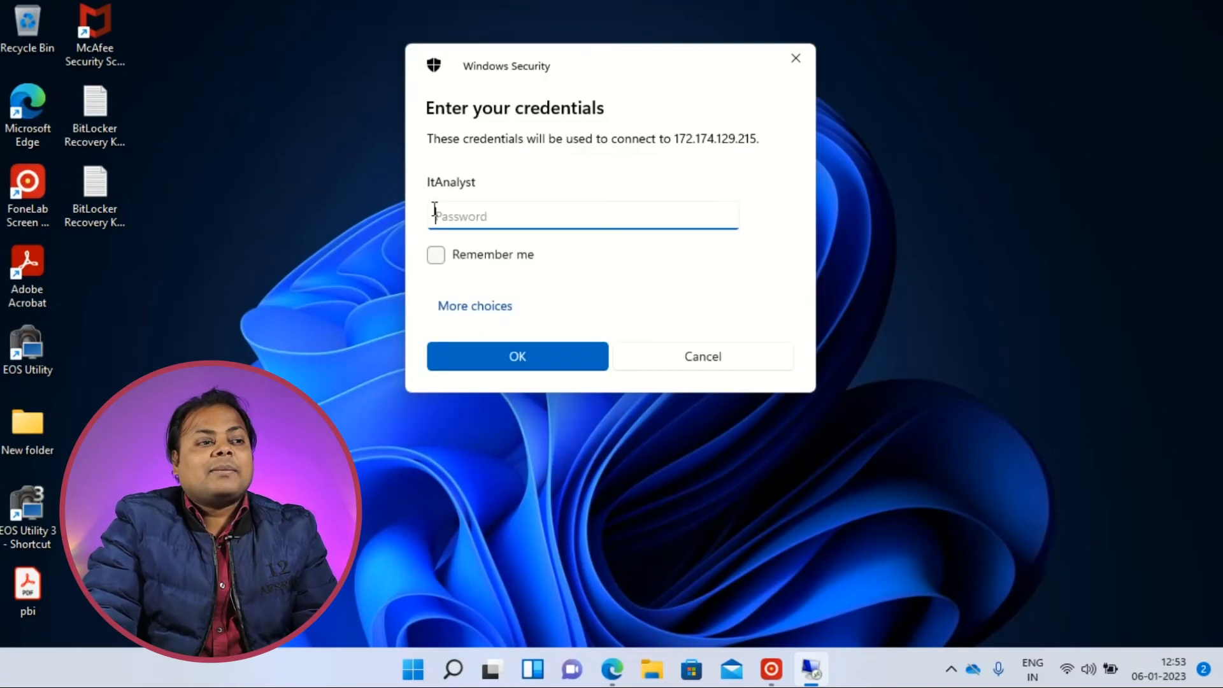
Enter the account password for the remote computer, submit the credentials and accept connecting despite the certificate errors.
{"action": "left_click_drag", "start_coordinate": [535, 64], "coordinate": [537, 123]}
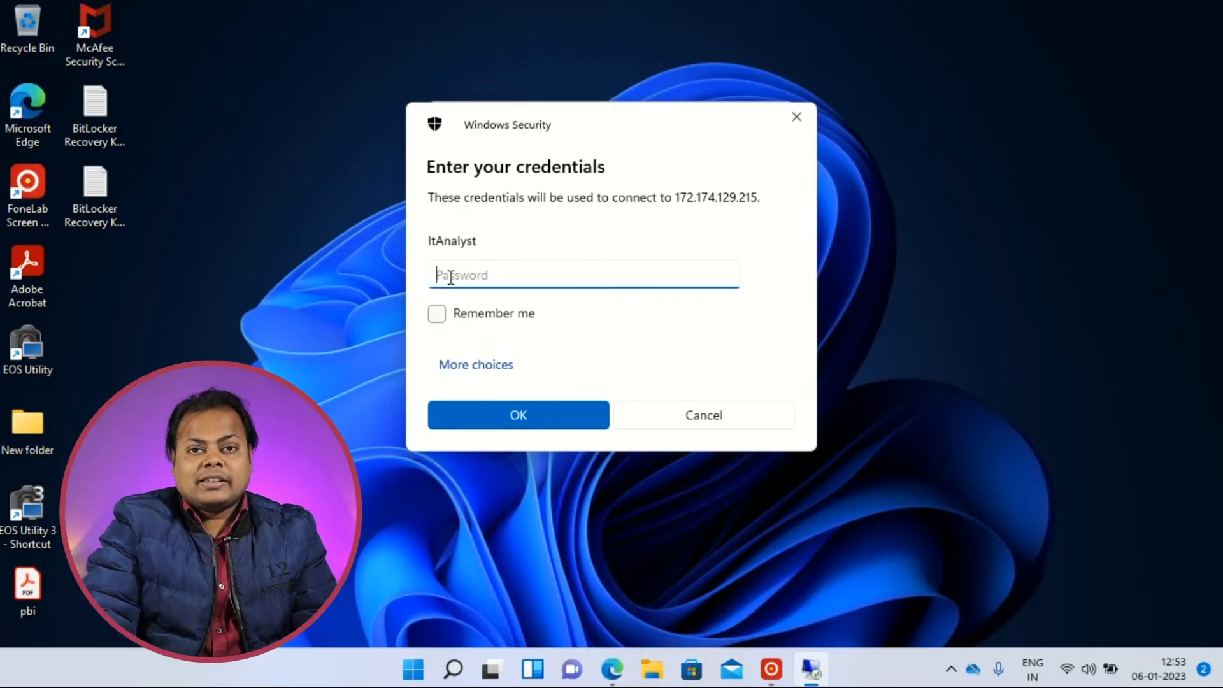
{"action": "type", "text": "p"}
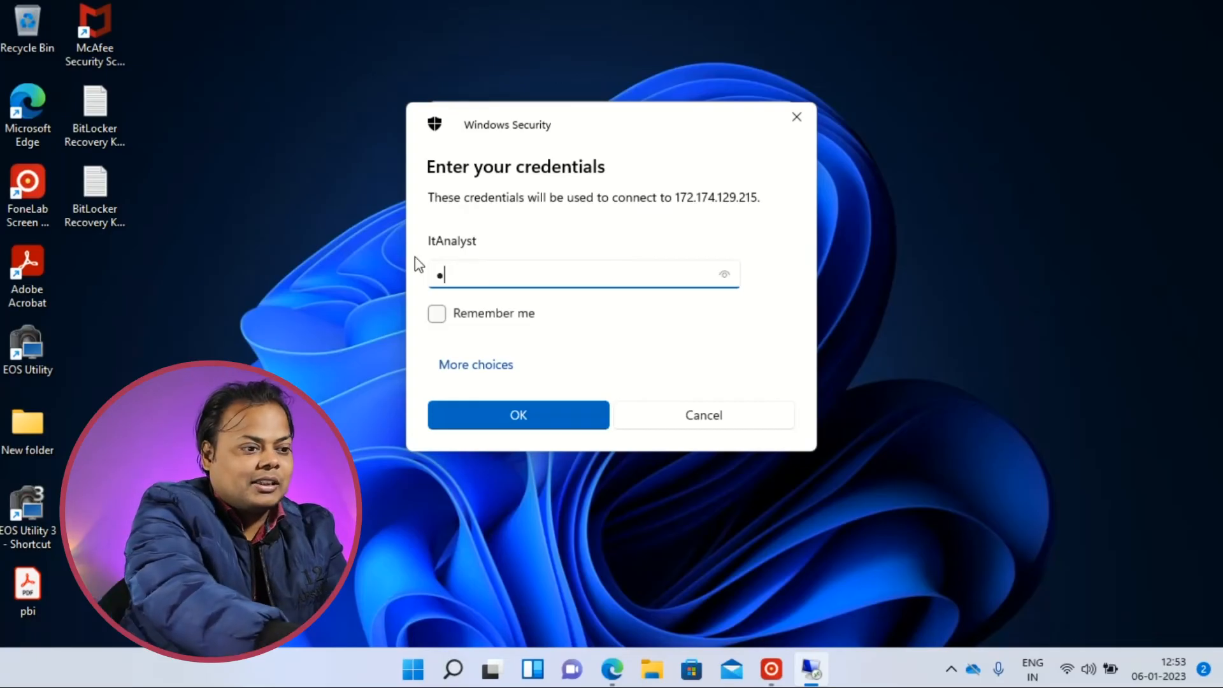
{"action": "type", "text": "************"}
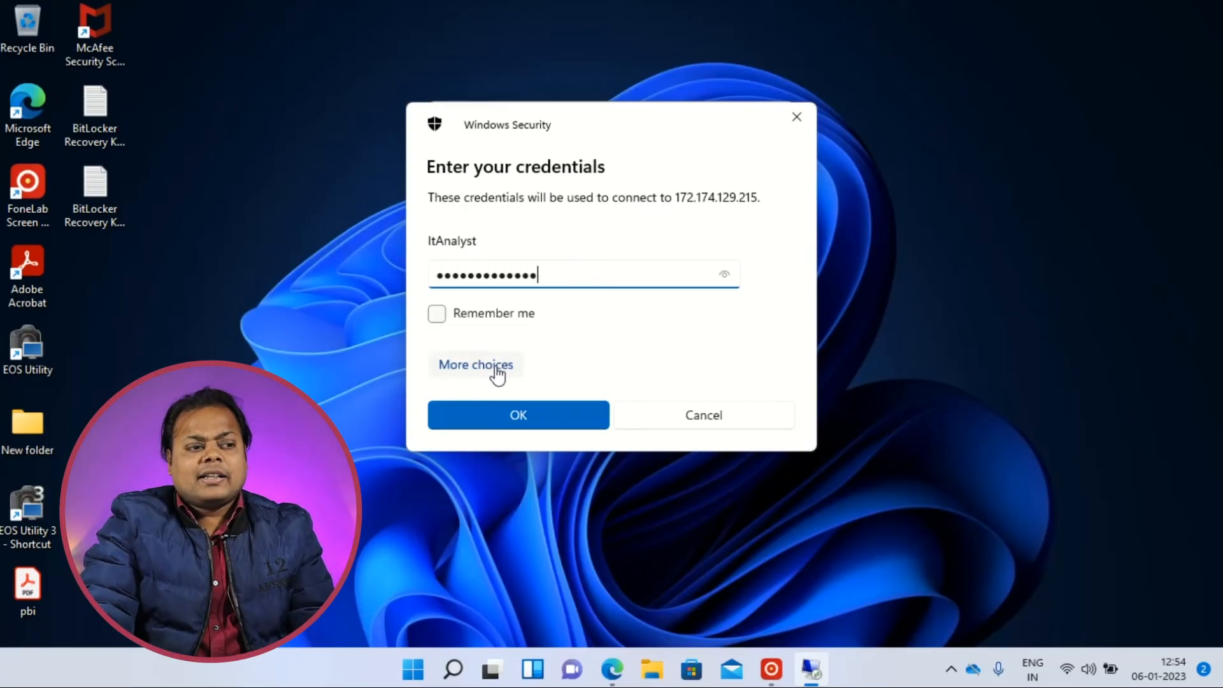
{"action": "left_click", "coordinate": [503, 415]}
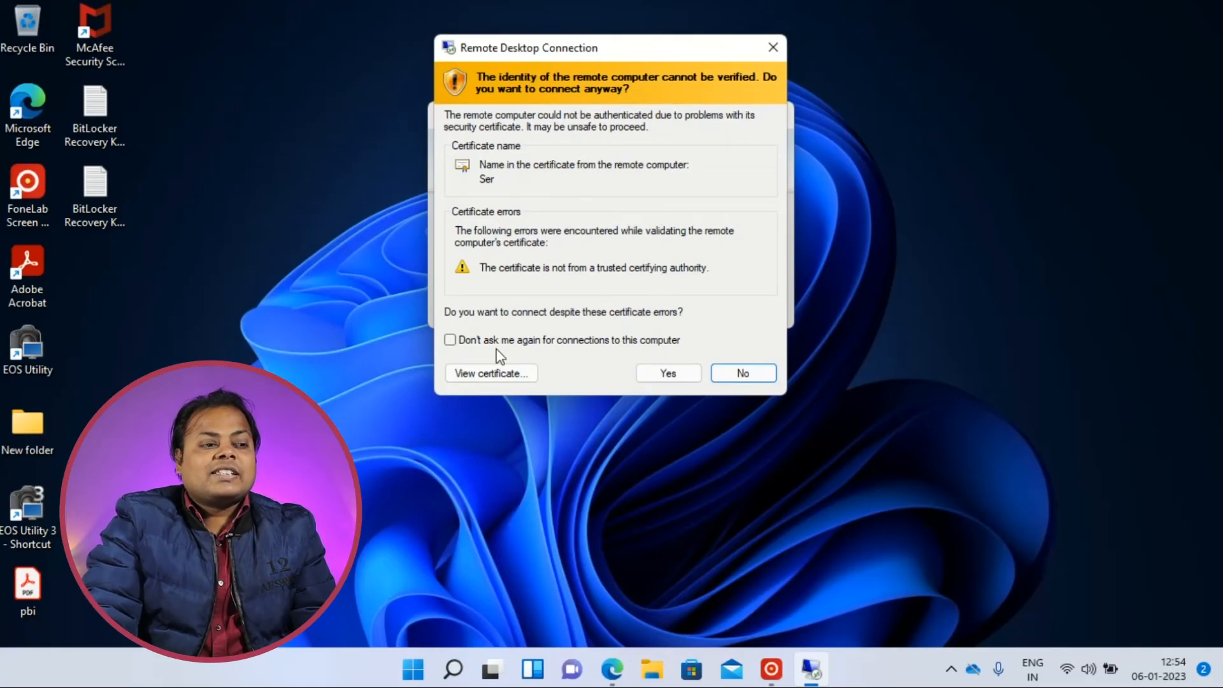
{"action": "left_click", "coordinate": [667, 373]}
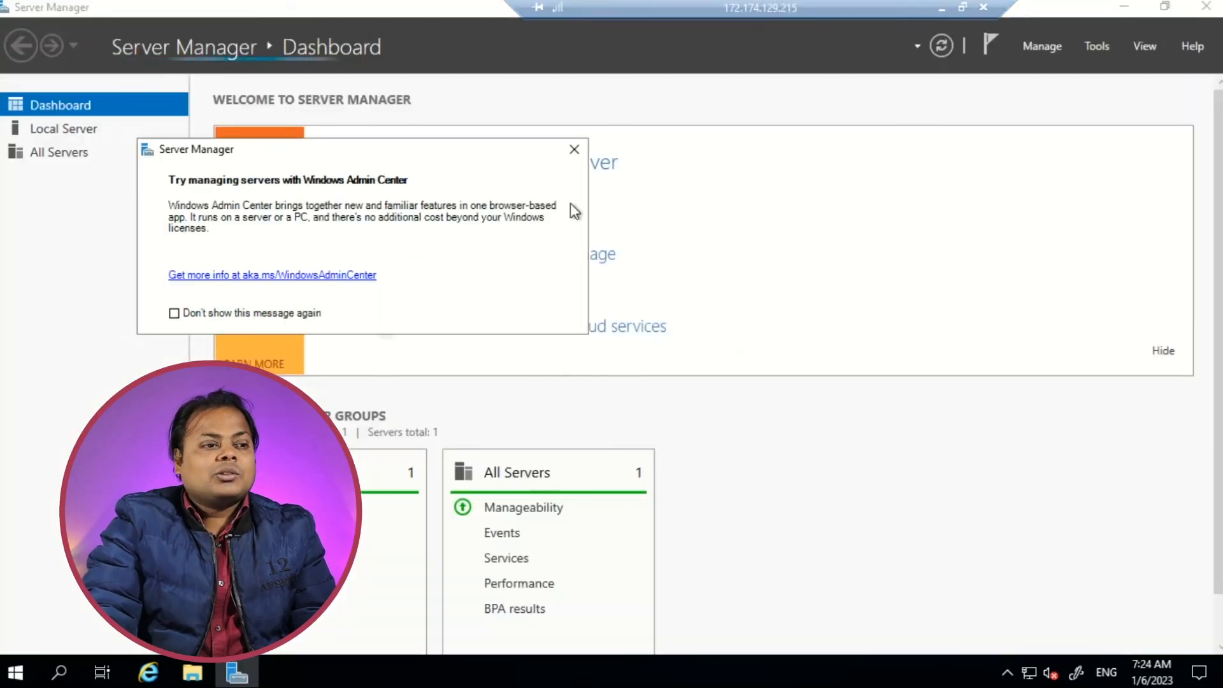
Dismiss the Windows Admin Center message in Server Manager, then minimize the remote session and bring it back up.
{"action": "left_click", "coordinate": [570, 149]}
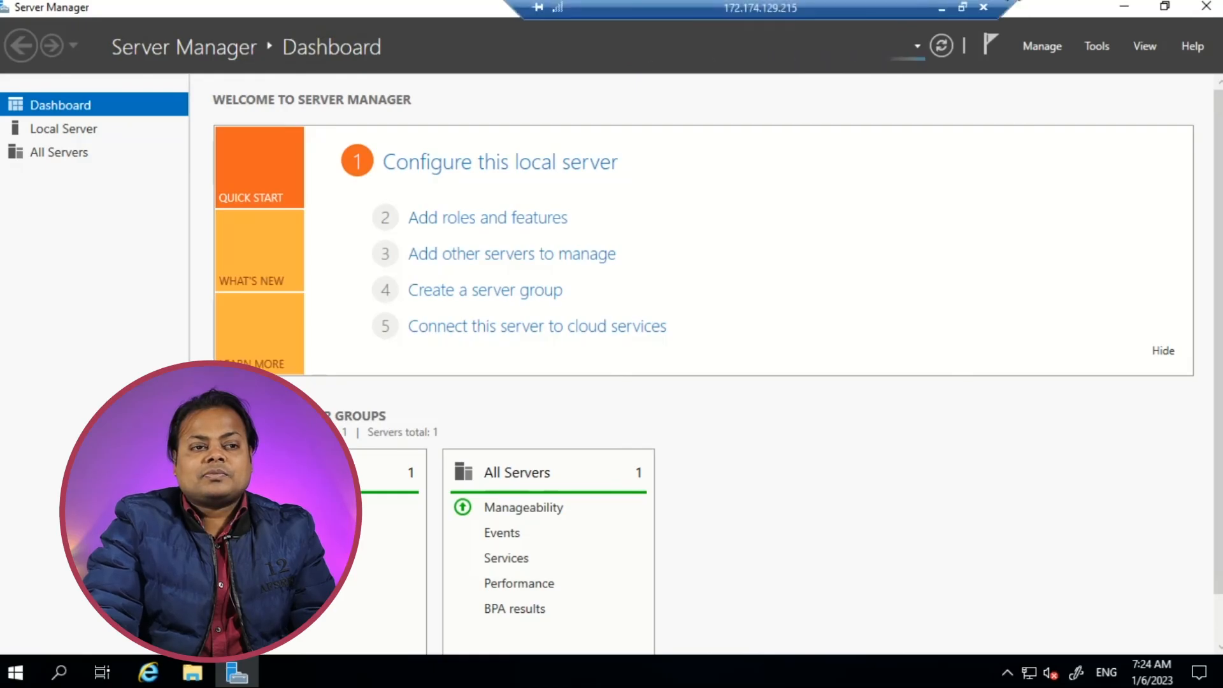
{"action": "left_click", "coordinate": [941, 8]}
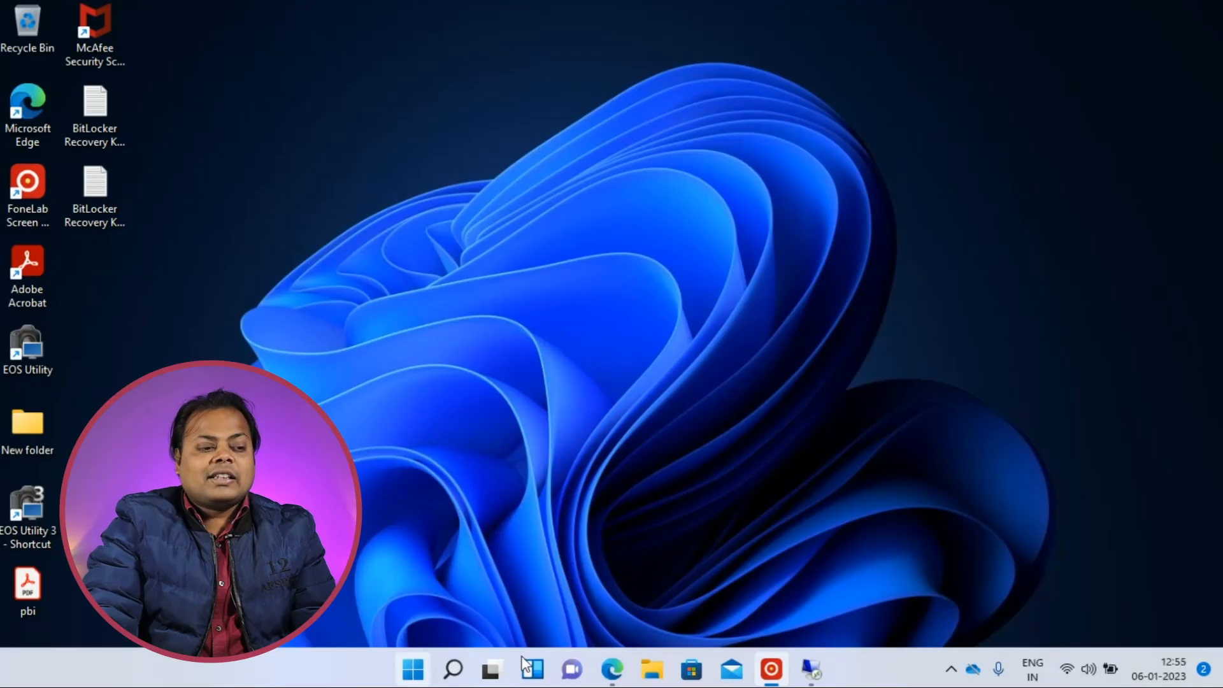
{"action": "left_click", "coordinate": [810, 668]}
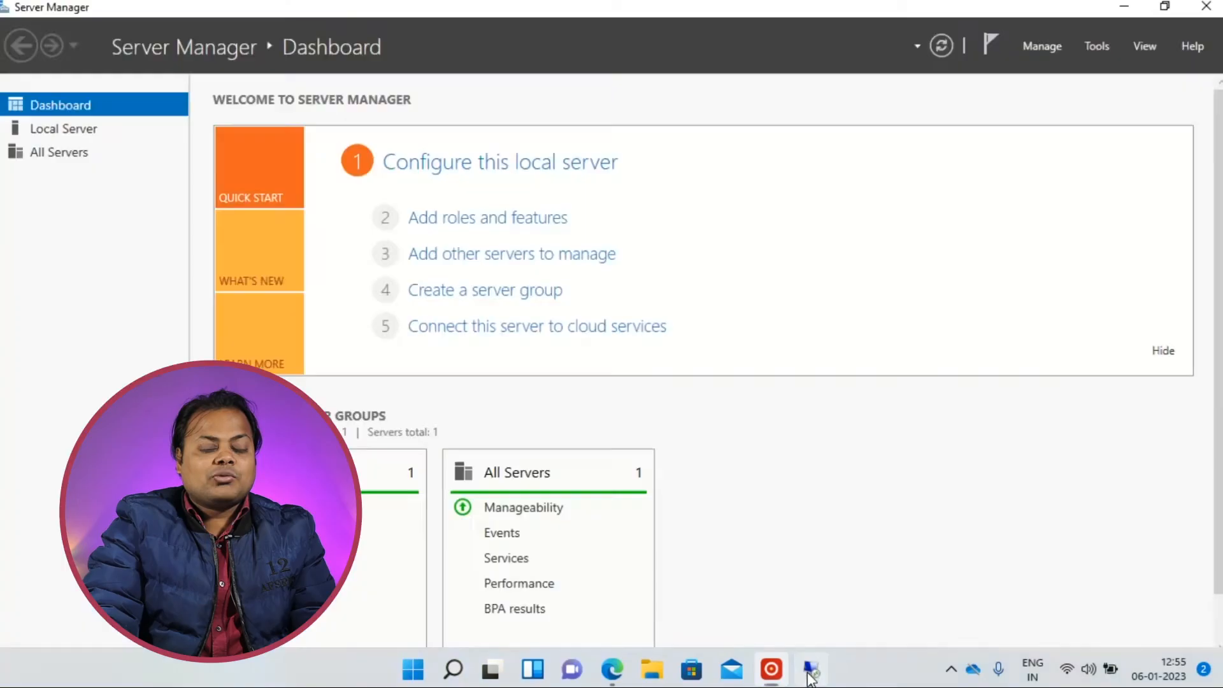